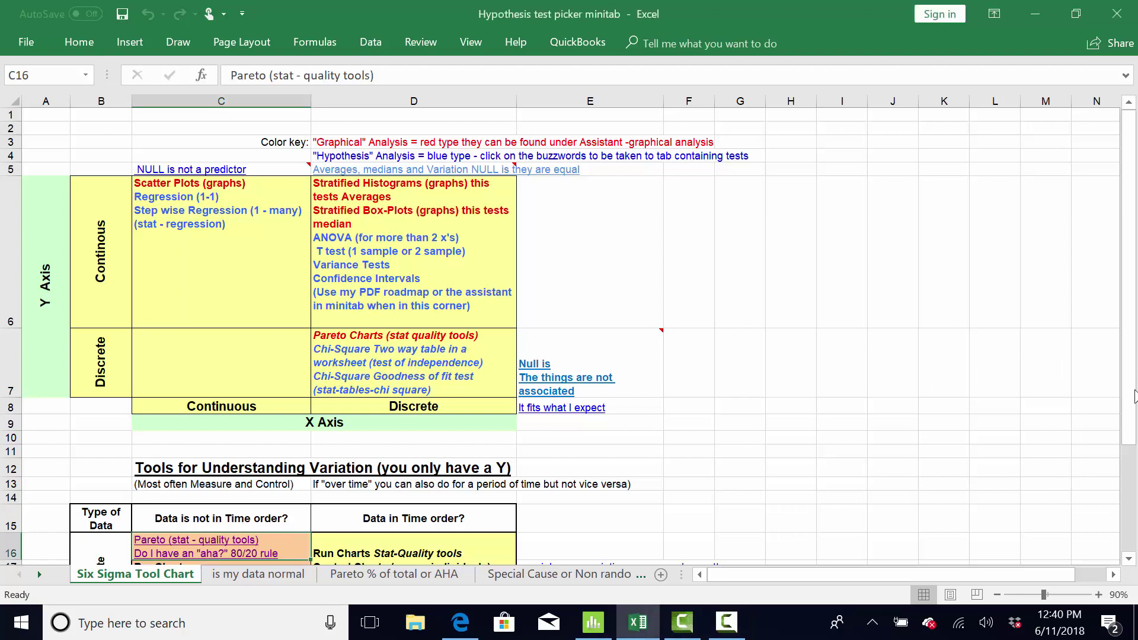
Scroll the Six Sigma Tool Chart sheet back up to the D5 averages link.
left_click_drag(1129, 430, 1134, 519)
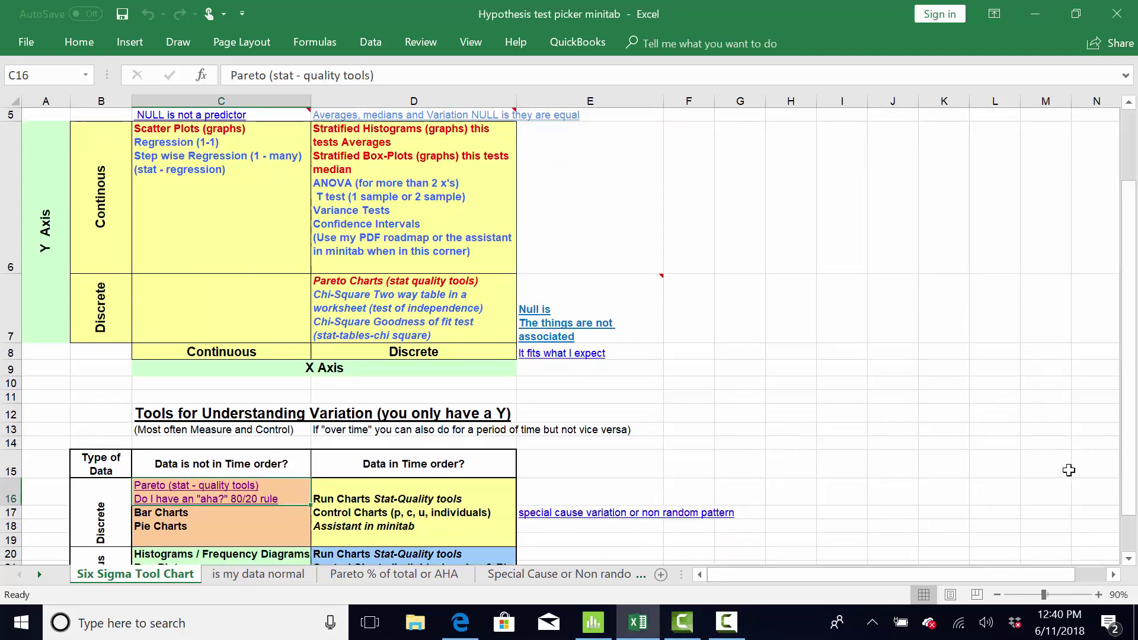
scroll(780, 352, "up", 2)
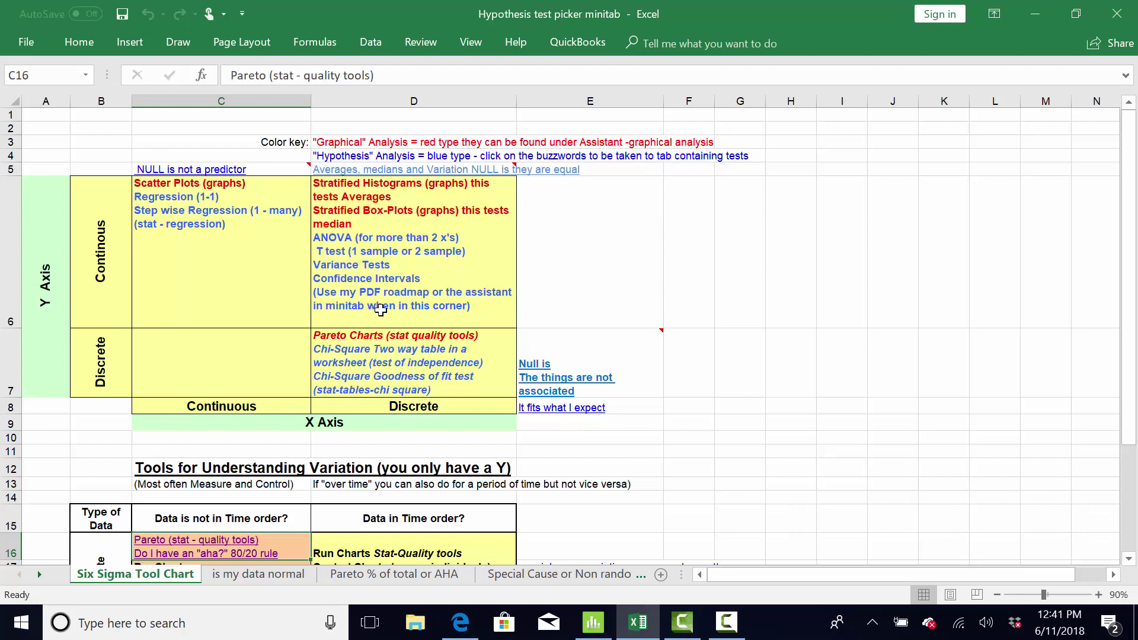
mouse_move(363, 172)
Follow the averages link to Averages and Variation (2), then return to the Six Sigma Tool Chart sheet.
left_click(458, 172)
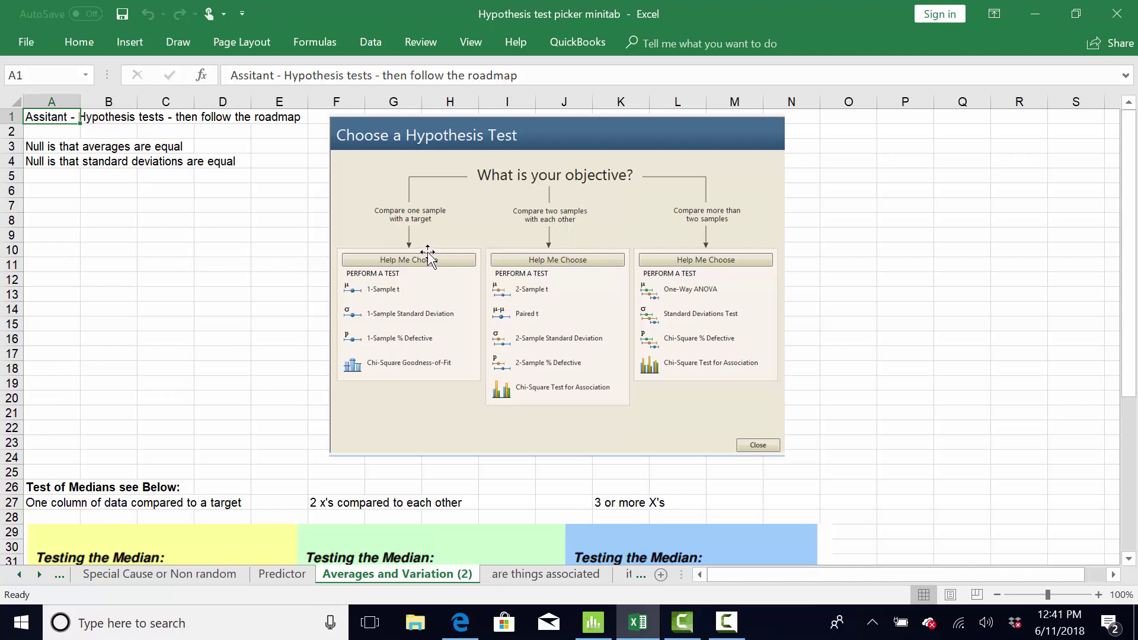
left_click(19, 573)
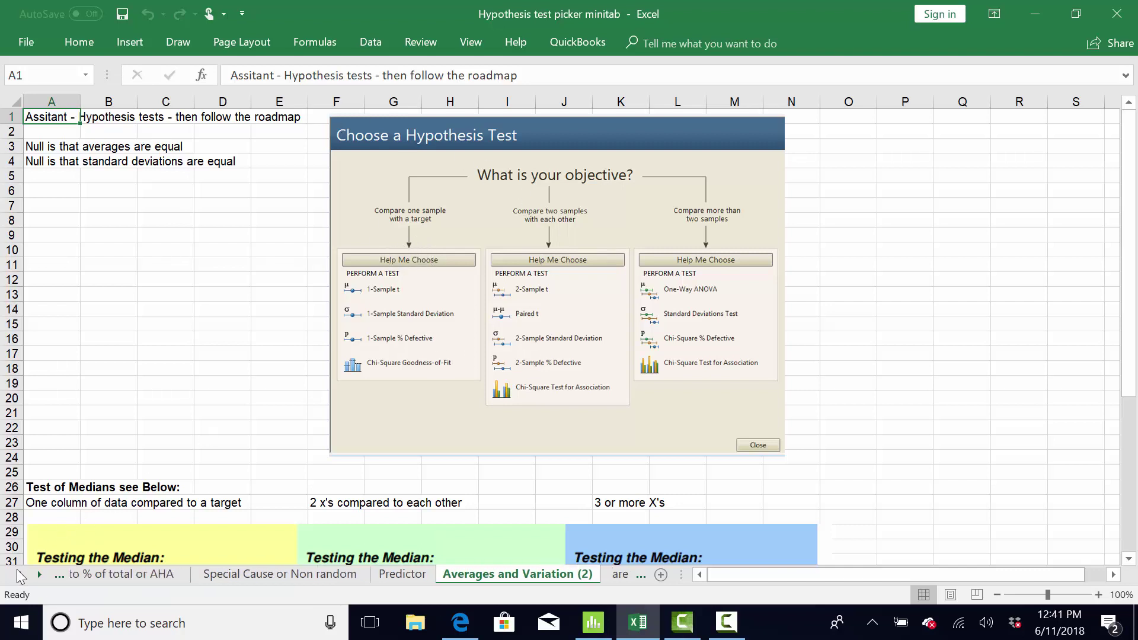
left_click(19, 574)
left_click(21, 575)
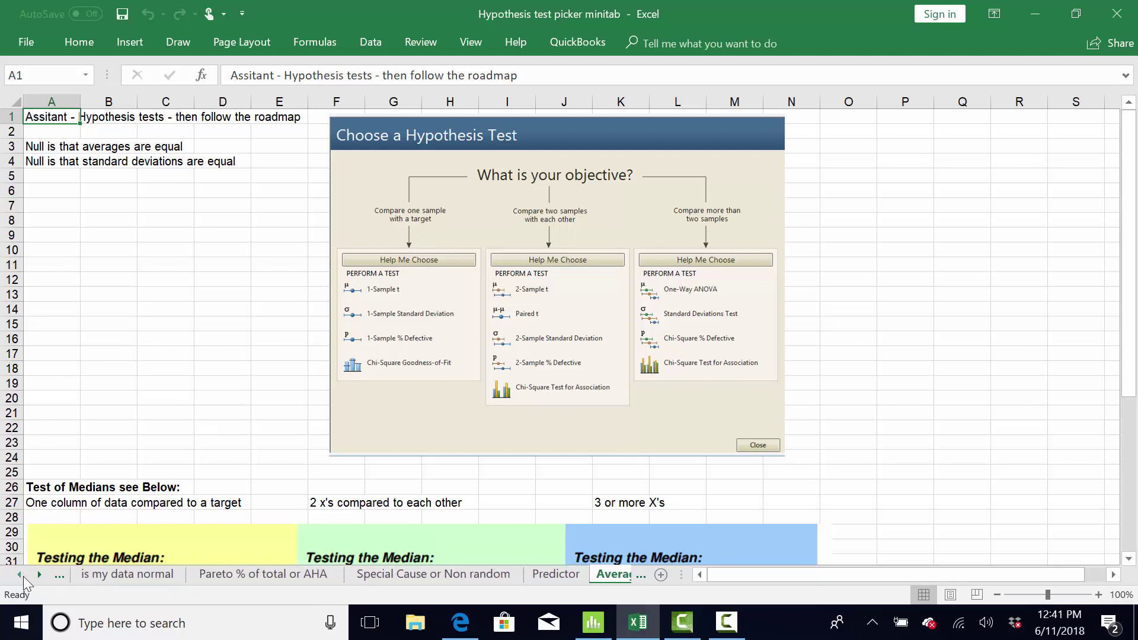
left_click(19, 574)
left_click(89, 573)
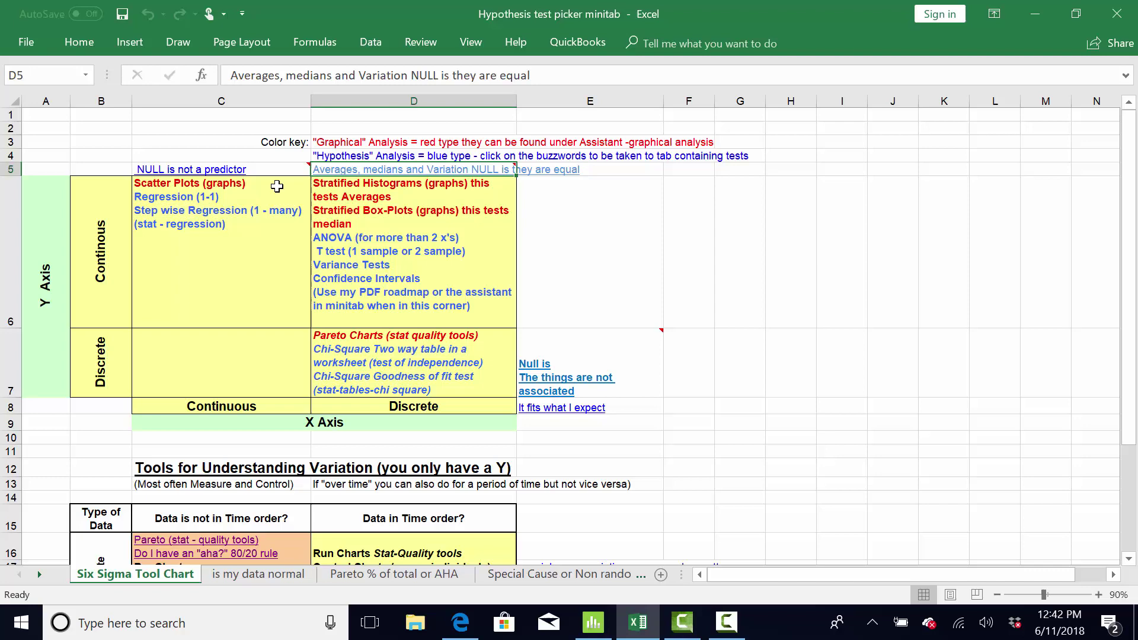
Follow the 'NULL is not a predictor' link to the Predictor sheet, glance at Minitab, then return to Excel.
left_click(182, 173)
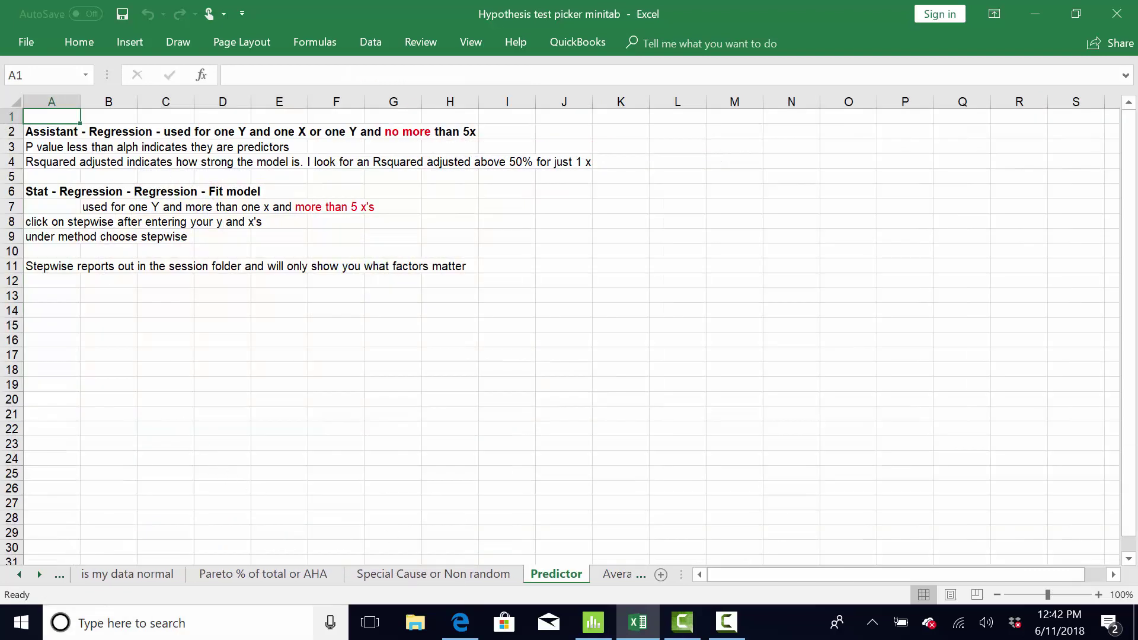
left_click(594, 622)
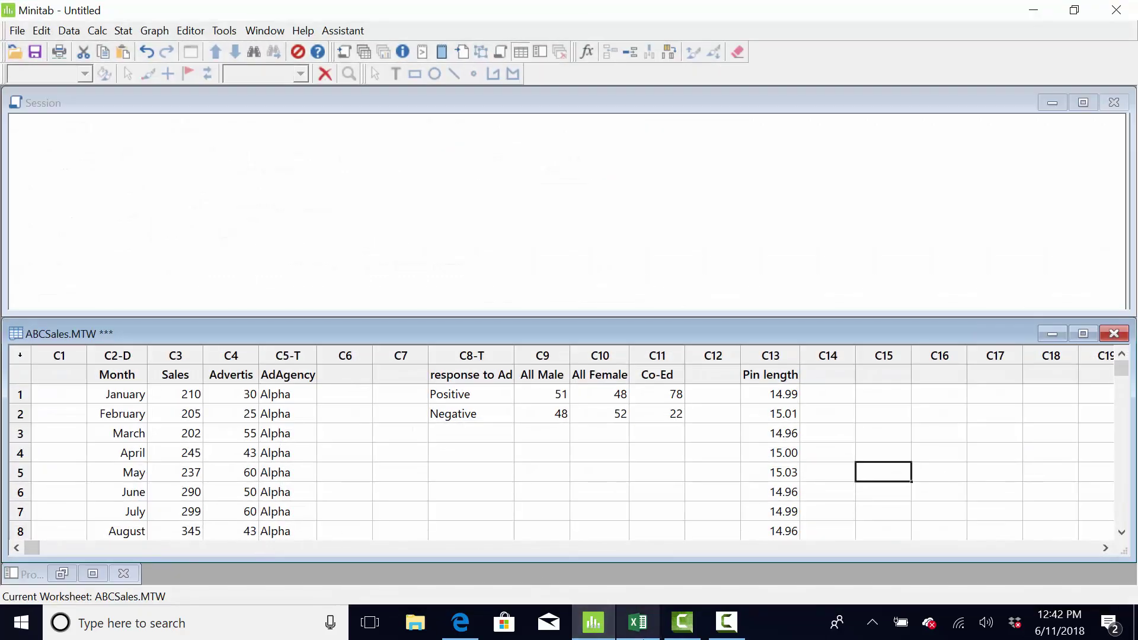
left_click(637, 623)
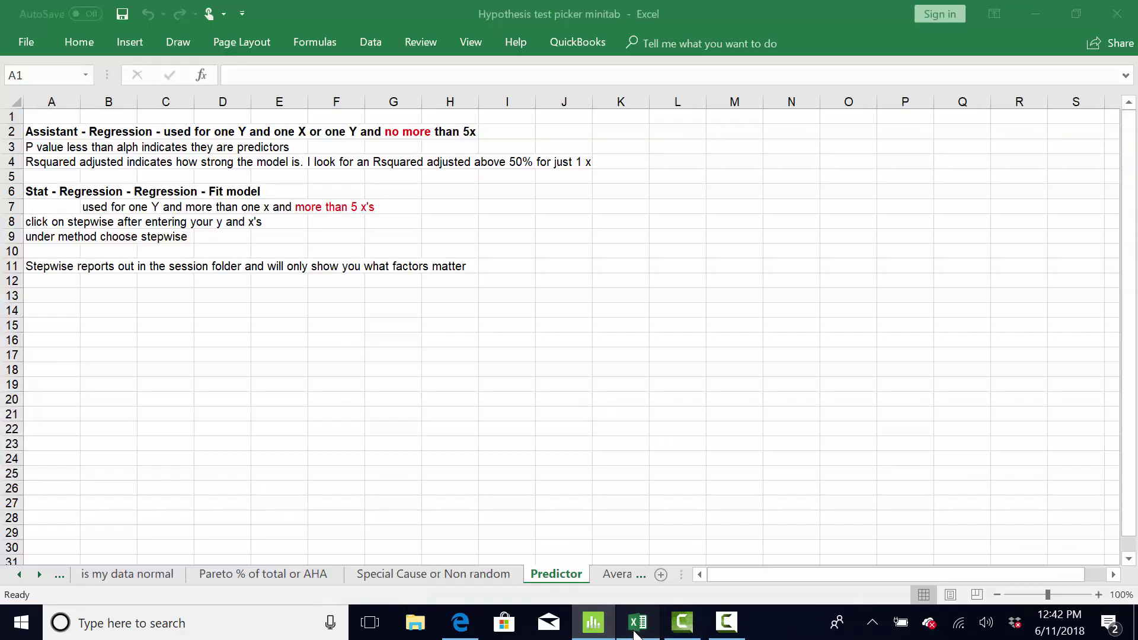
Go back to the Six Sigma Tool Chart and select the Continuous Y and Discrete X cells.
left_click(19, 575)
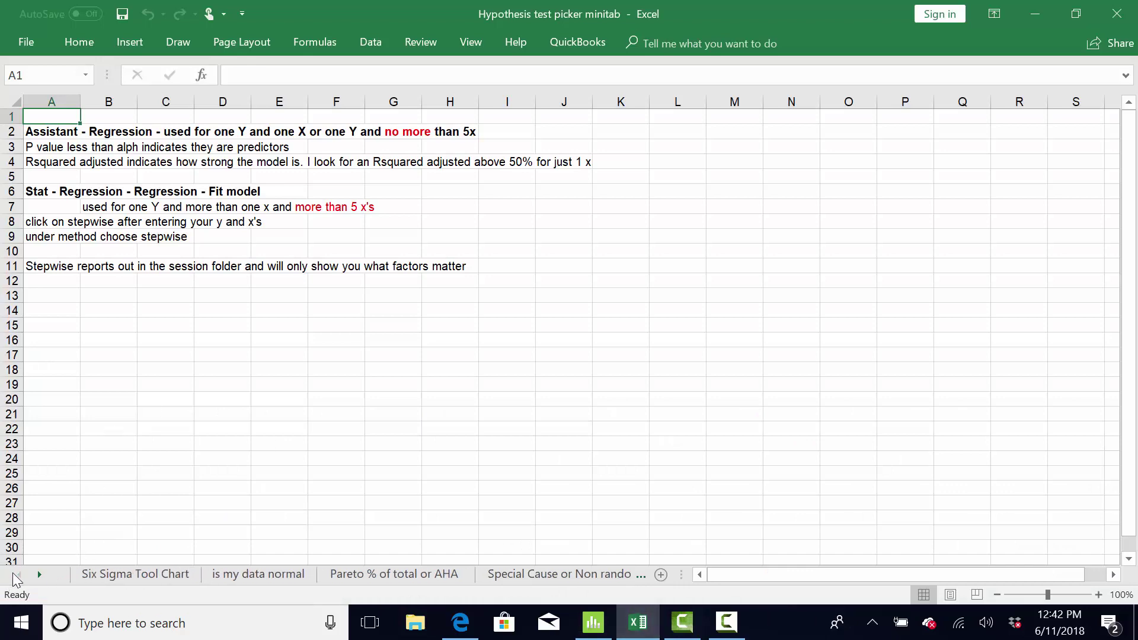
left_click(118, 574)
left_click(88, 299)
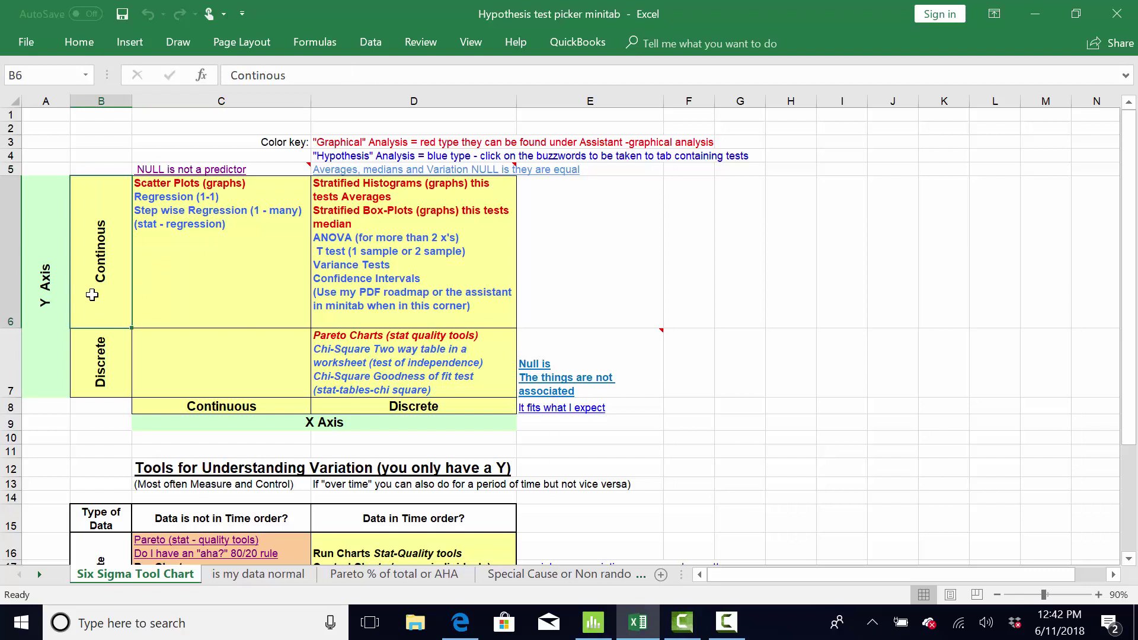
left_click(449, 405)
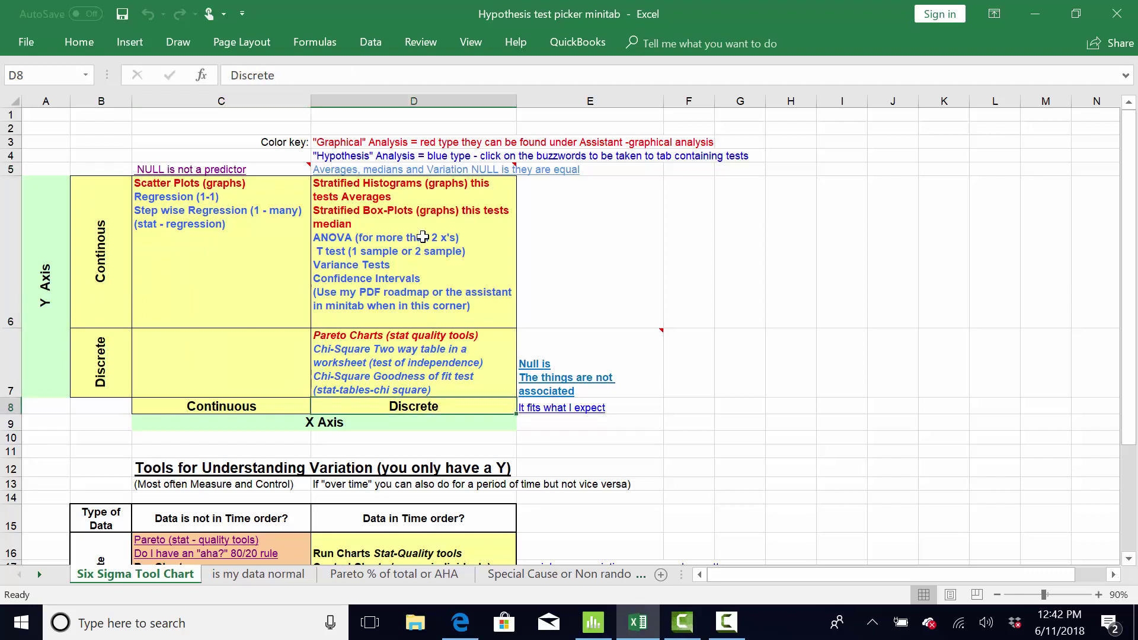
Follow the averages link and scroll down to the Testing the Median examples.
left_click(368, 177)
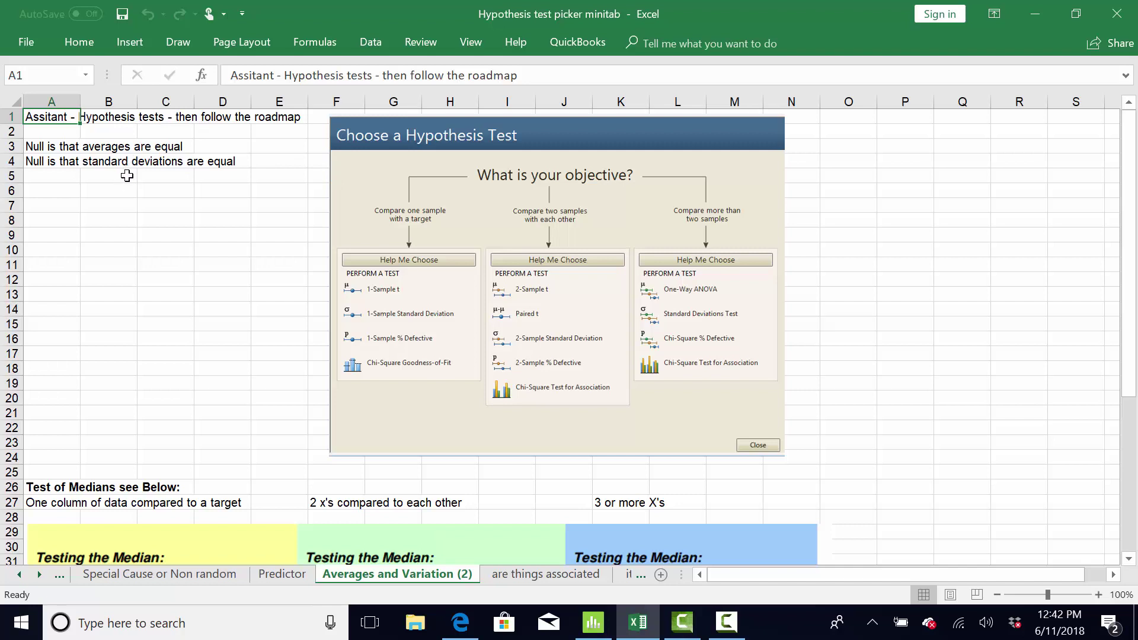
scroll(216, 333, "down", 1)
scroll(132, 486, "down", 1)
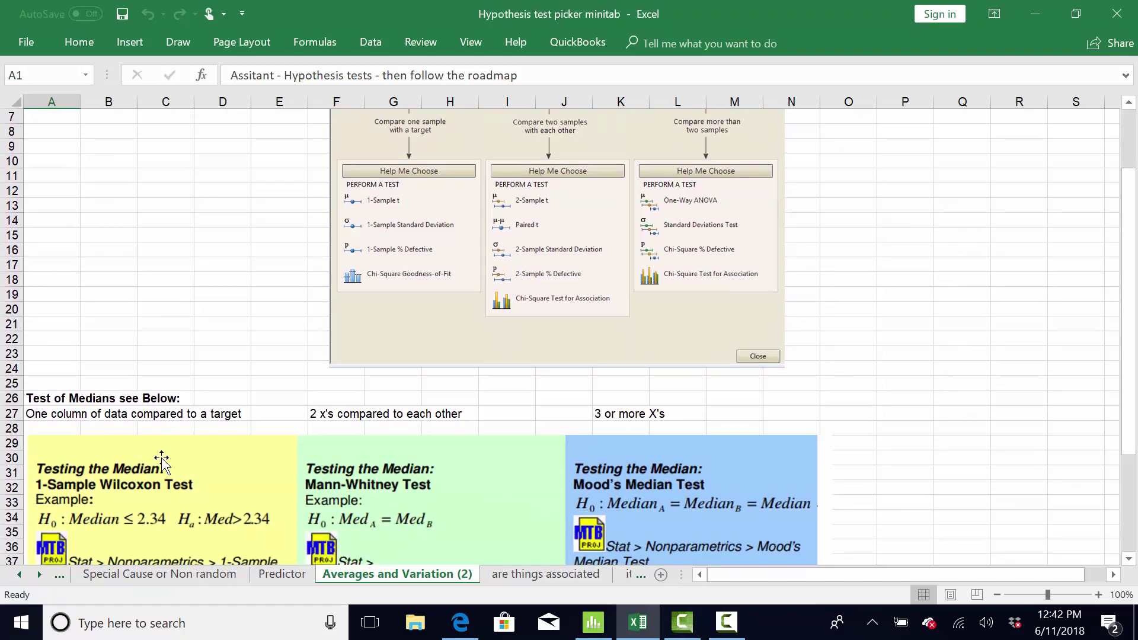
In Minitab, maximize the ABCSales worksheet and select the Sales column (C3).
left_click(594, 623)
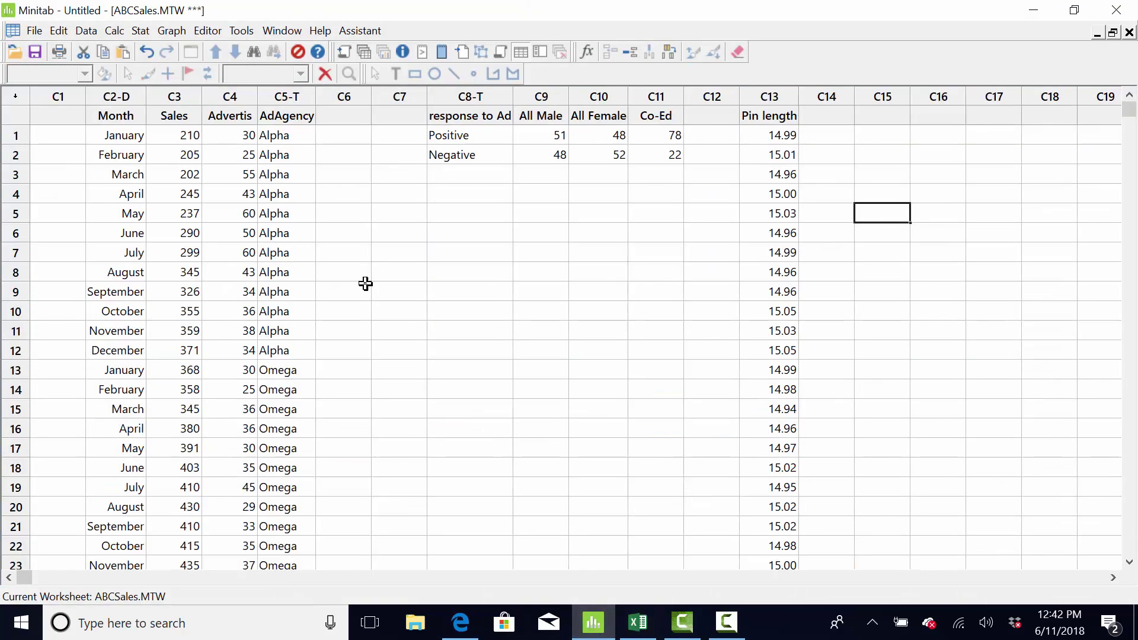
left_click(1081, 334)
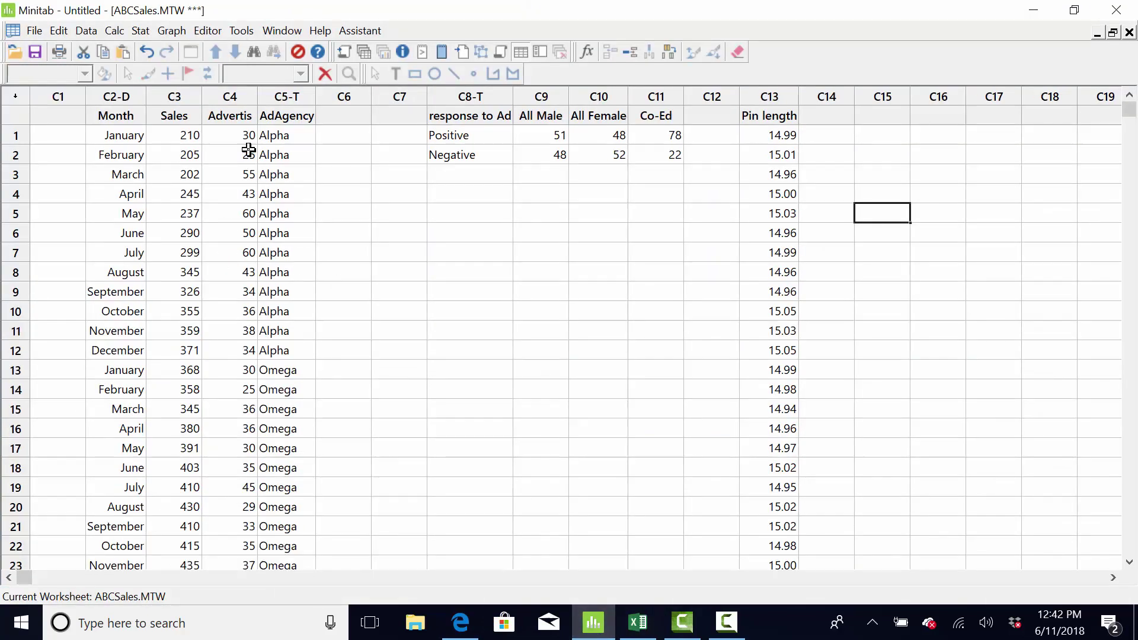
left_click(176, 96)
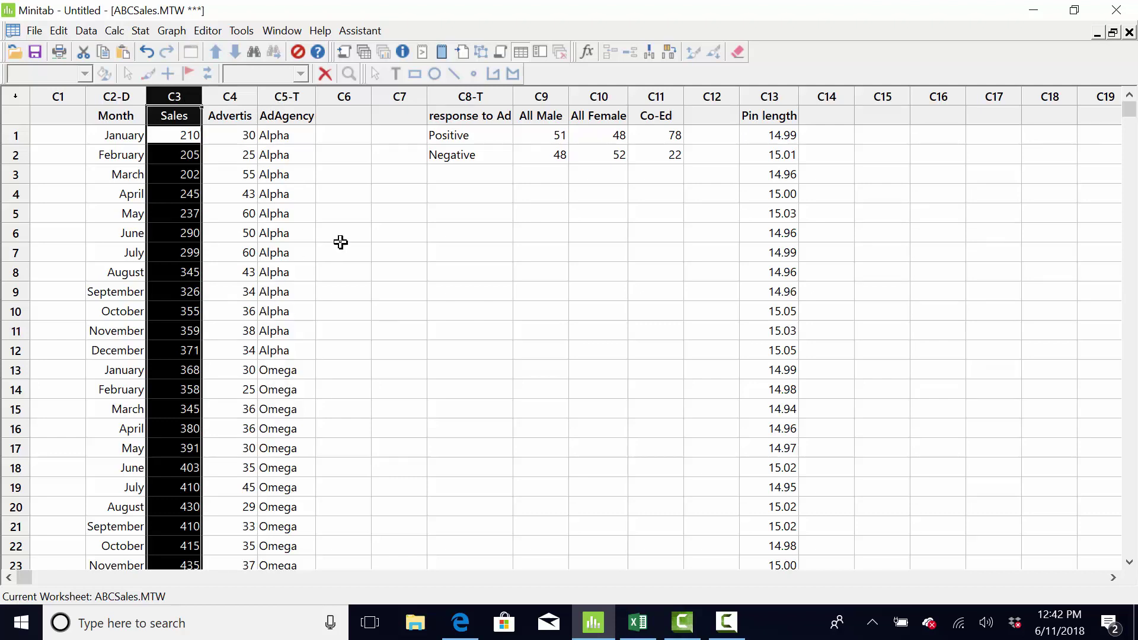
Open the Assistant Hypothesis Tests chooser on the 'Compare two samples with each other' guidance.
left_click(363, 32)
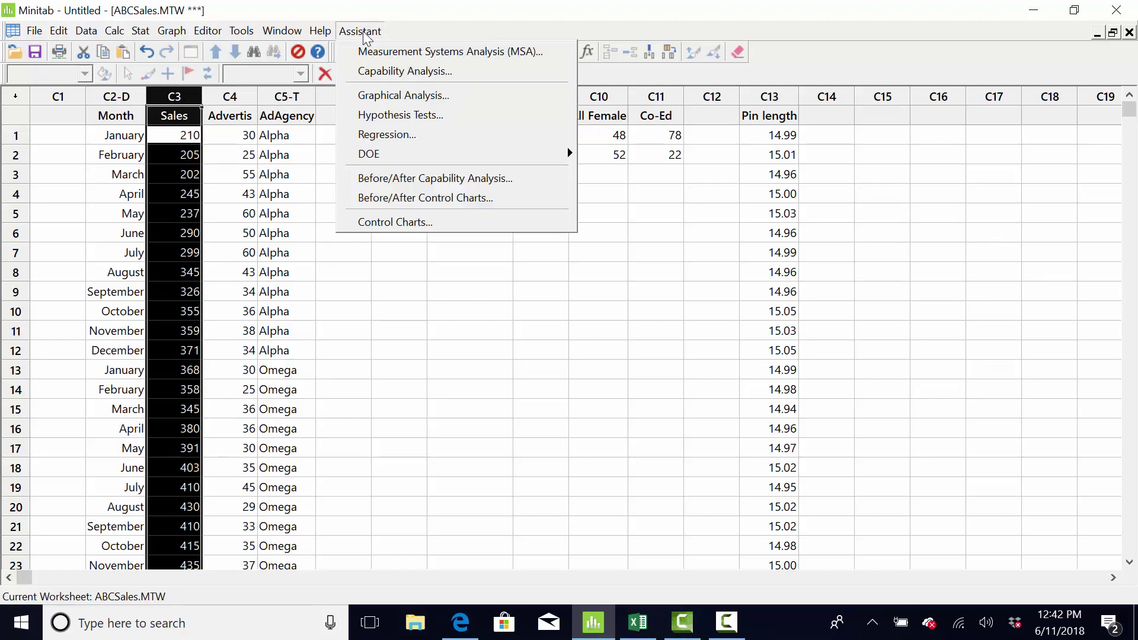
left_click(405, 119)
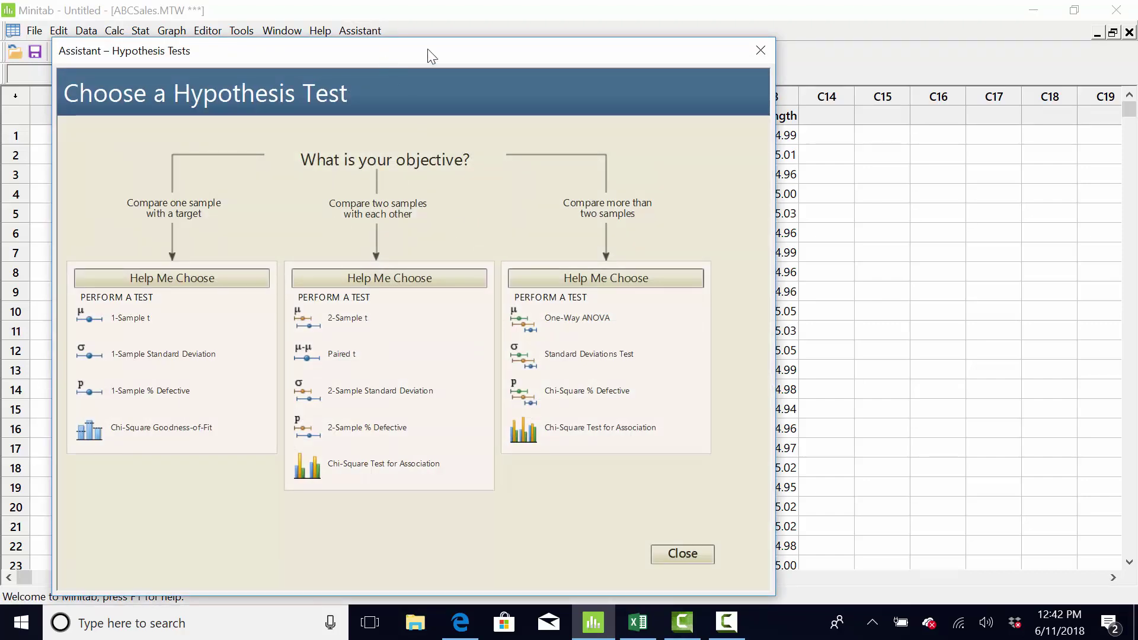
left_click_drag(429, 50, 728, 38)
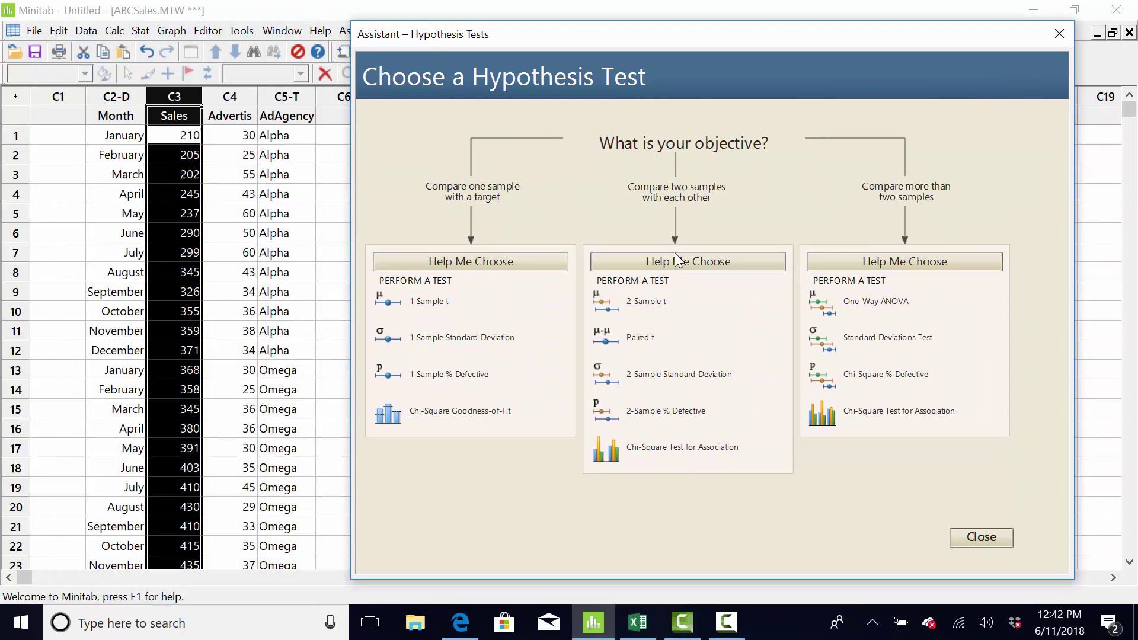
left_click(686, 264)
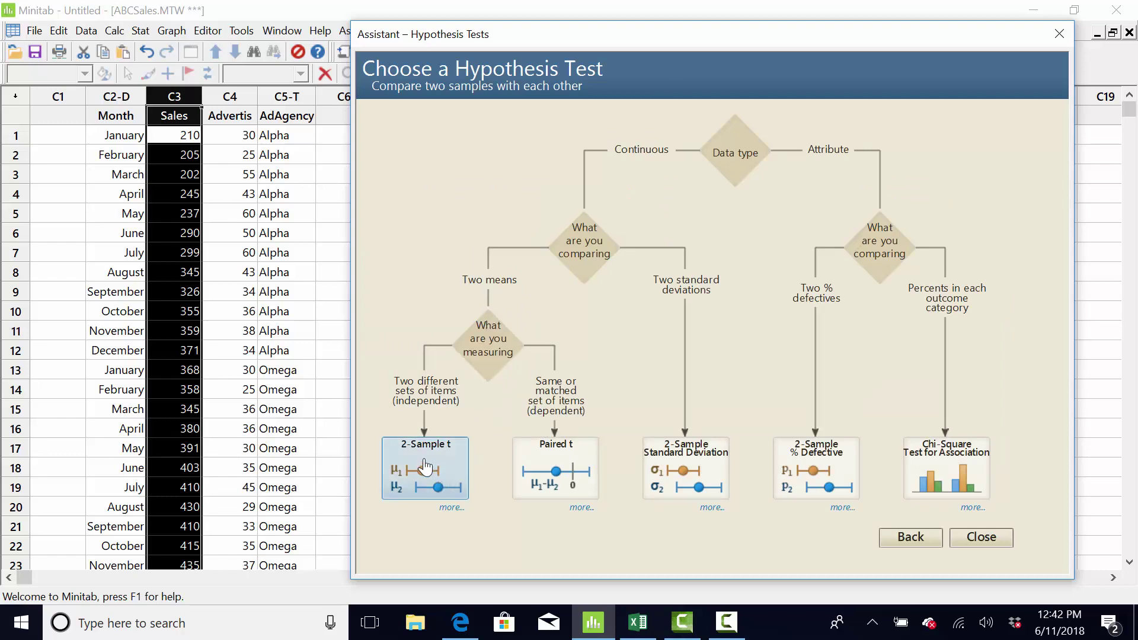
Run a 2-sample t test of Sales by AdAgency (one column with IDs), testing Alpha's mean differs from Omega's.
left_click(449, 482)
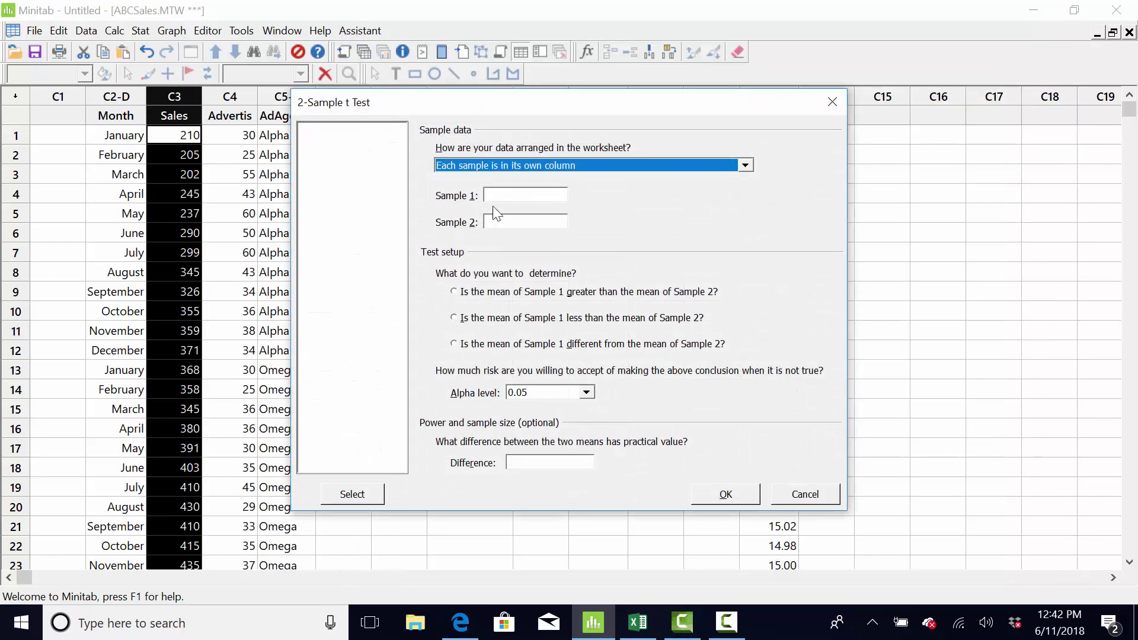
left_click(495, 196)
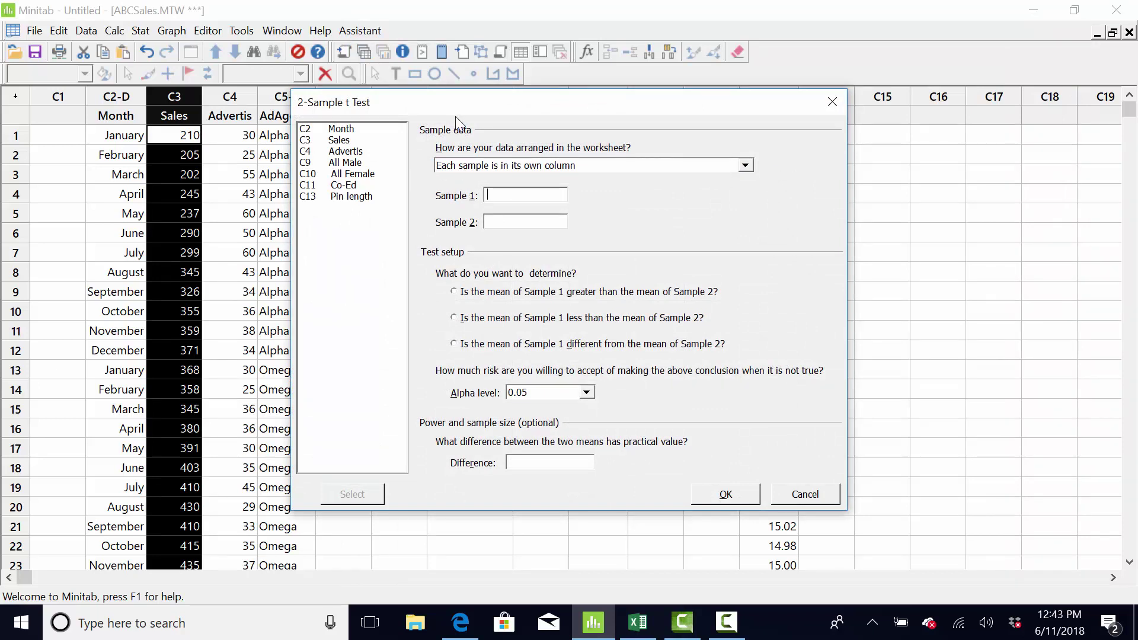
left_click_drag(457, 110, 524, 105)
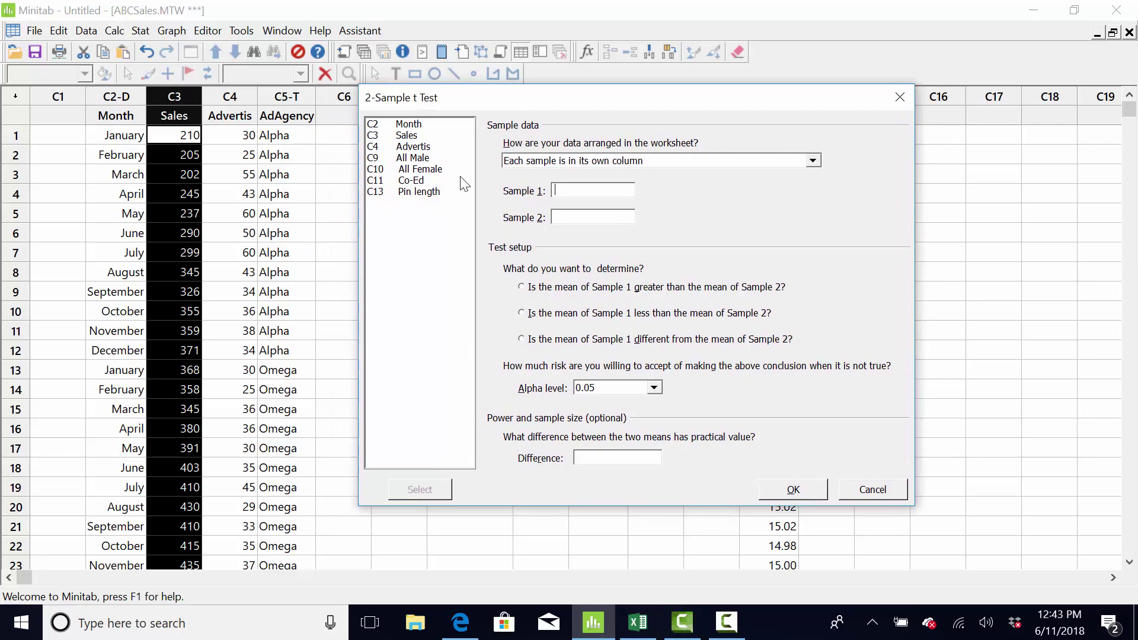
left_click(519, 165)
left_click(531, 181)
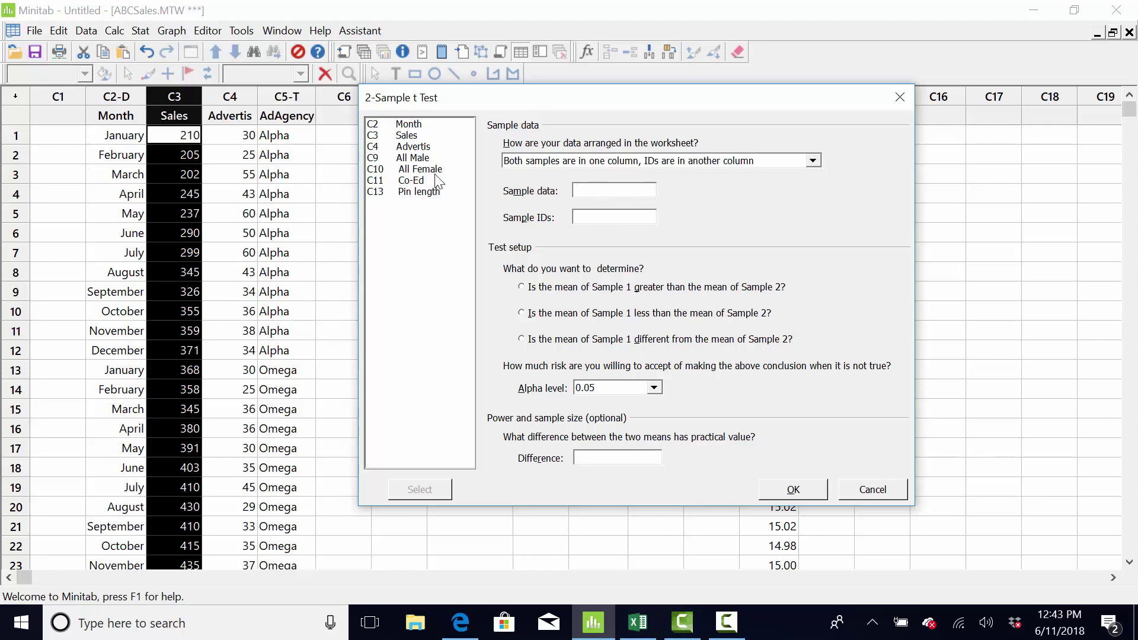
double_click(415, 136)
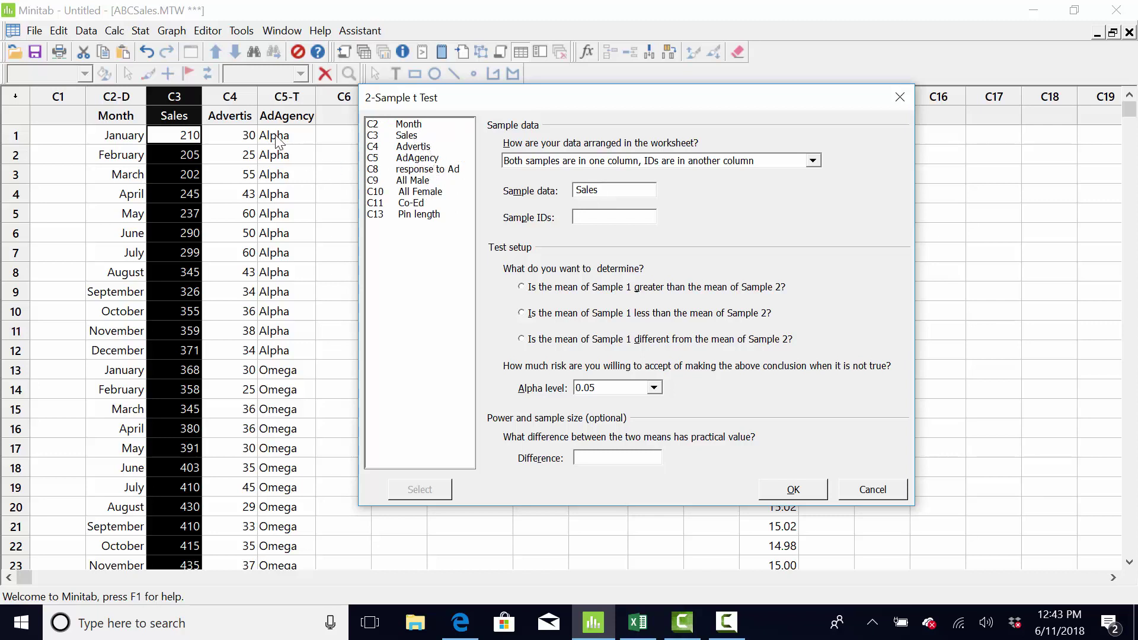
double_click(428, 157)
left_click(536, 341)
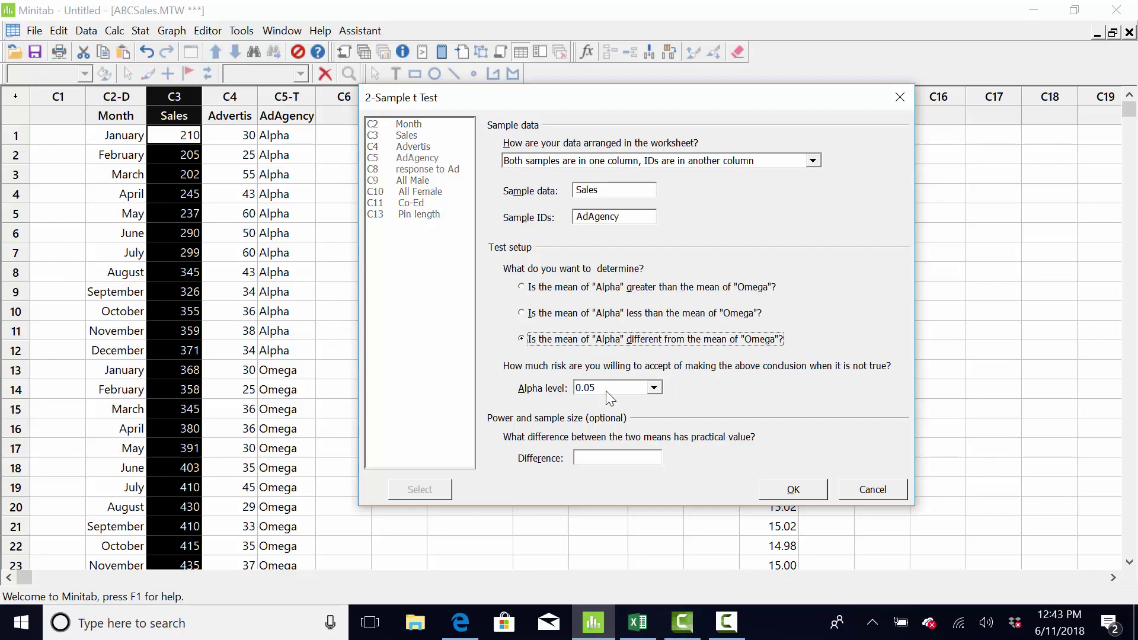
left_click(792, 490)
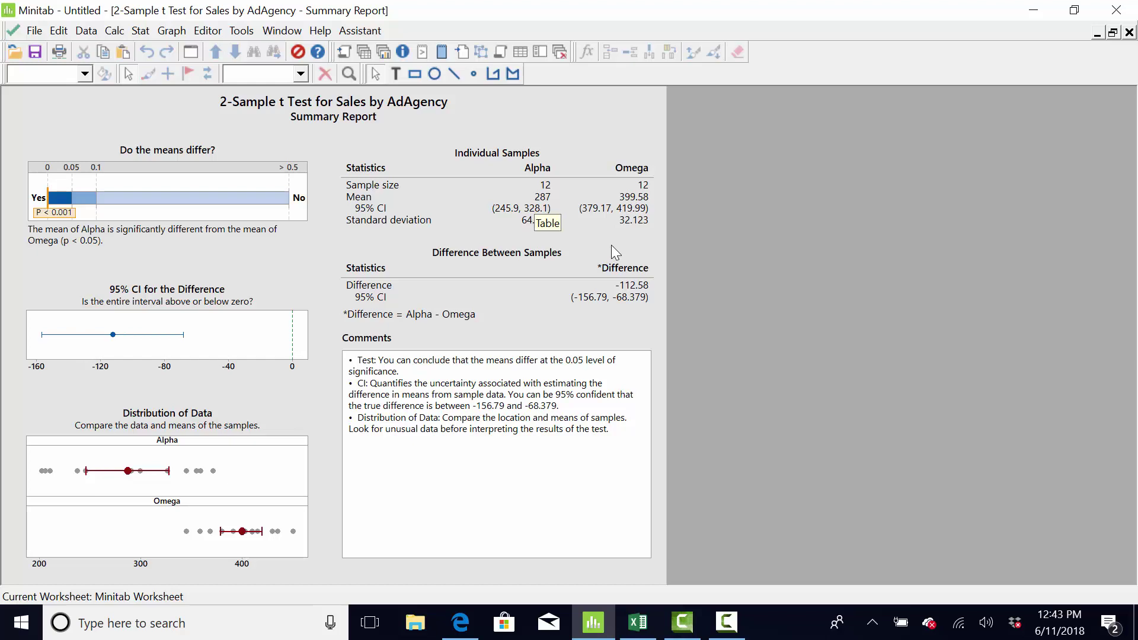
Return from the report to the ABCSales worksheet and select the Advertis and Sales columns.
key("ctrl+d")
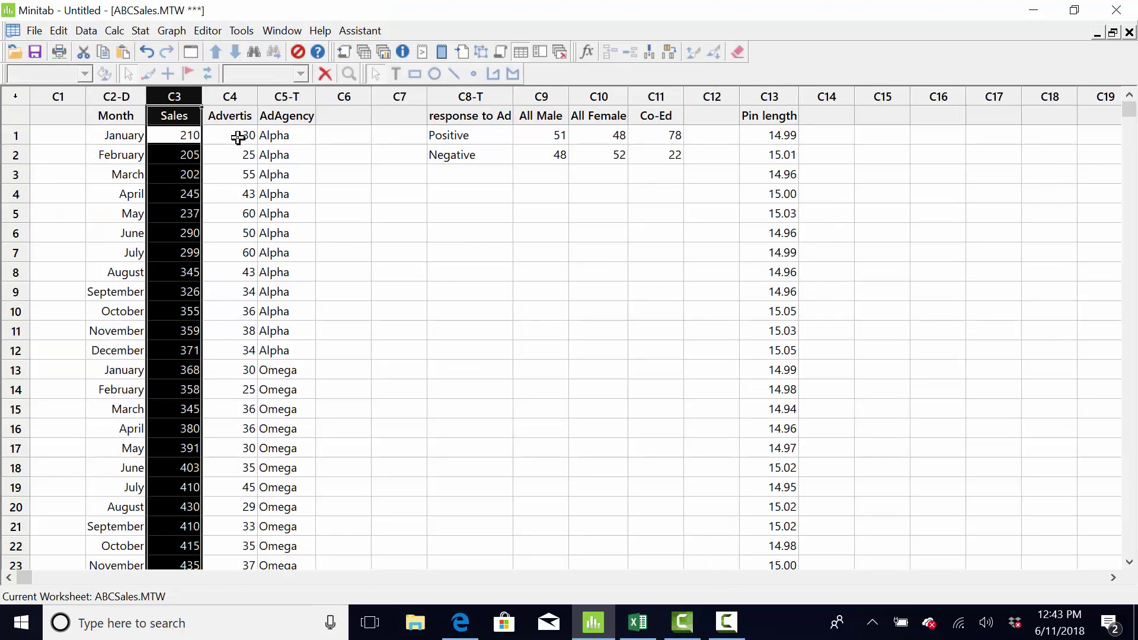
left_click(230, 96)
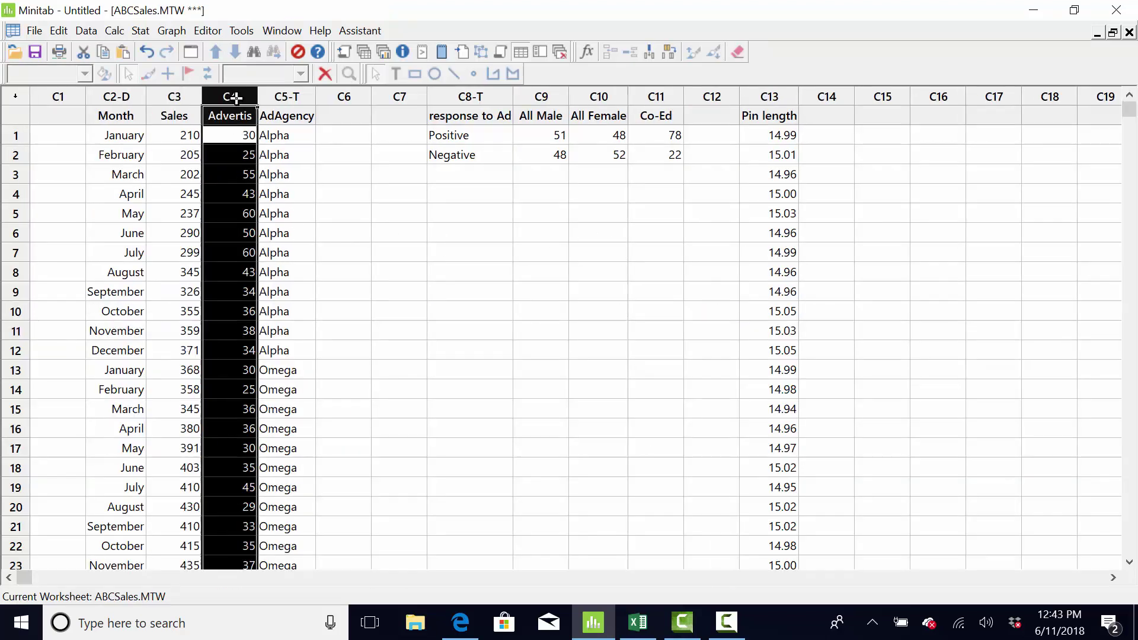
left_click(175, 97)
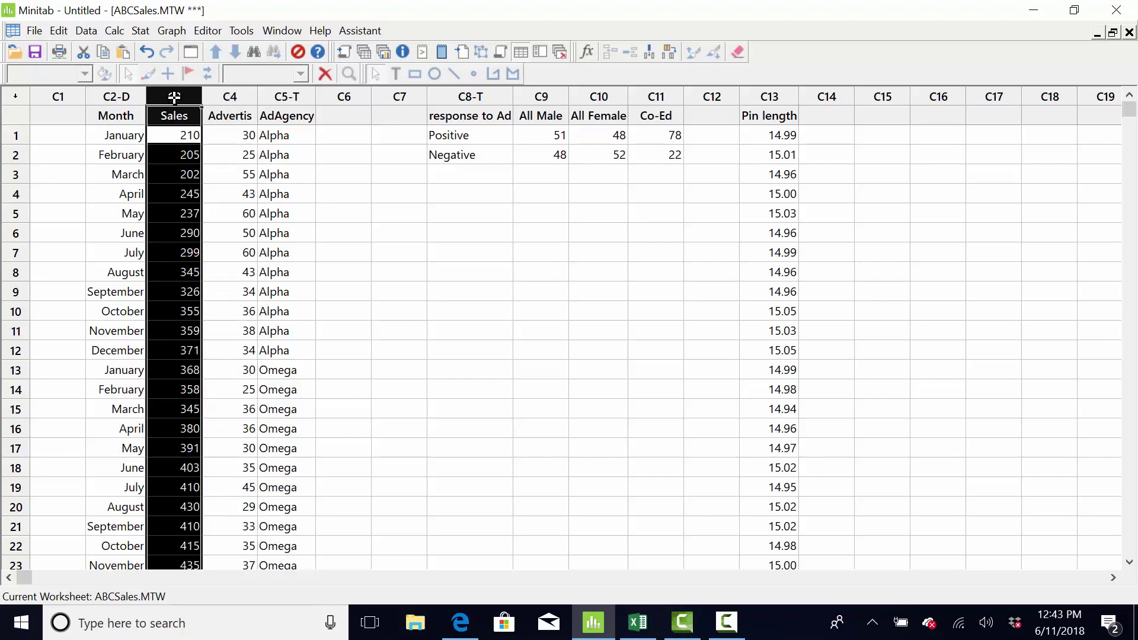
In Excel, go from the Six Sigma Tool Chart to the Predictor sheet, then return to Minitab.
left_click(637, 623)
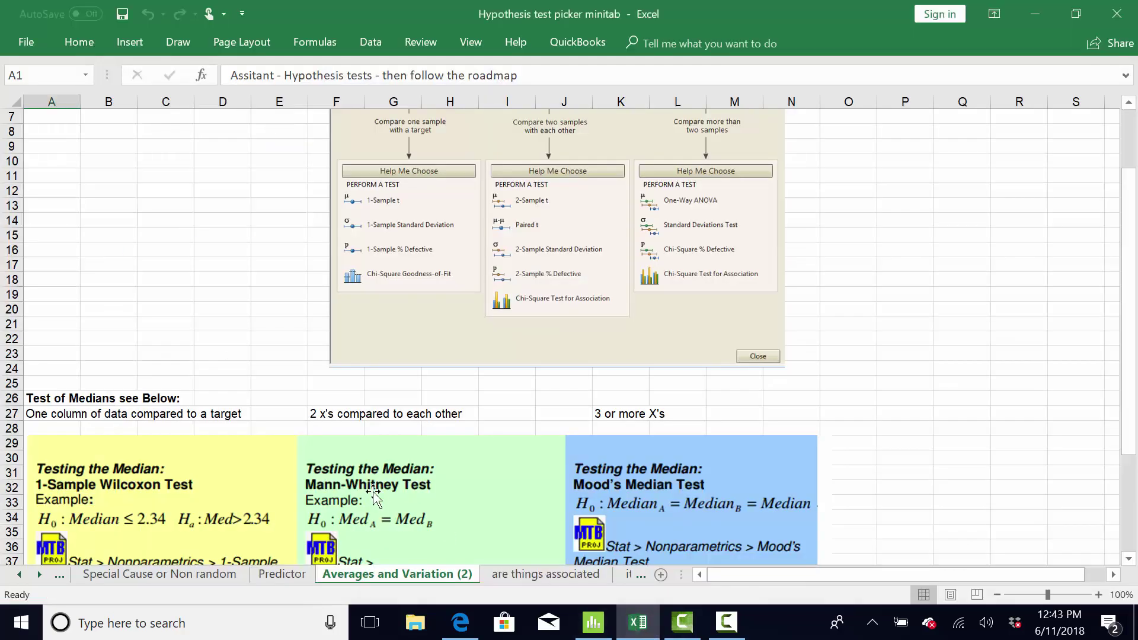
left_click(18, 575)
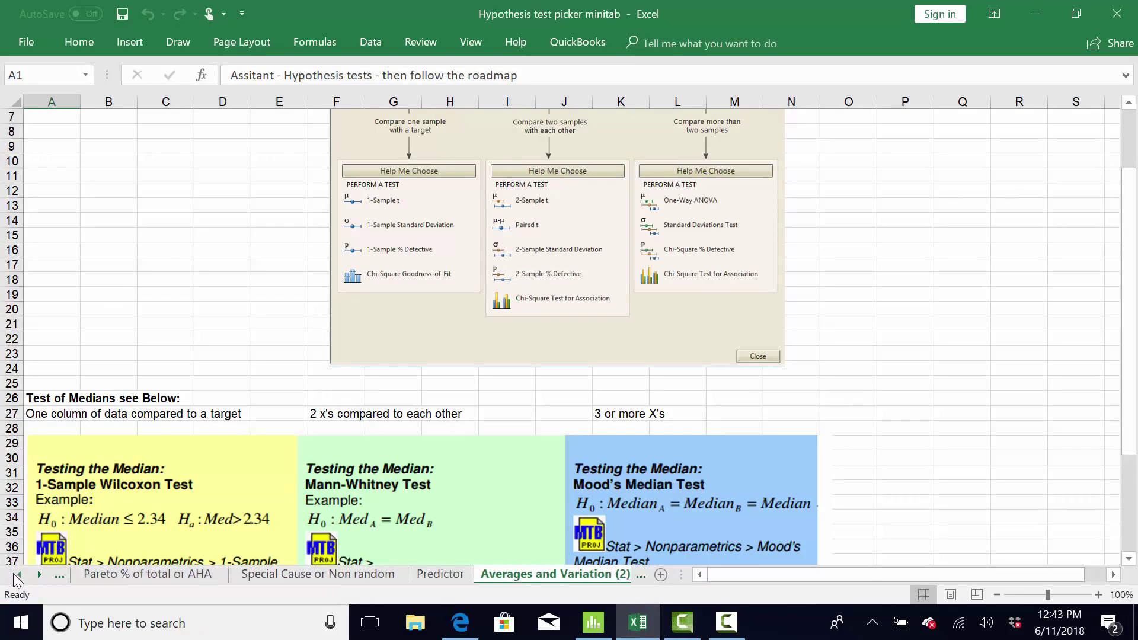
left_click(17, 575)
left_click(18, 575)
left_click(118, 574)
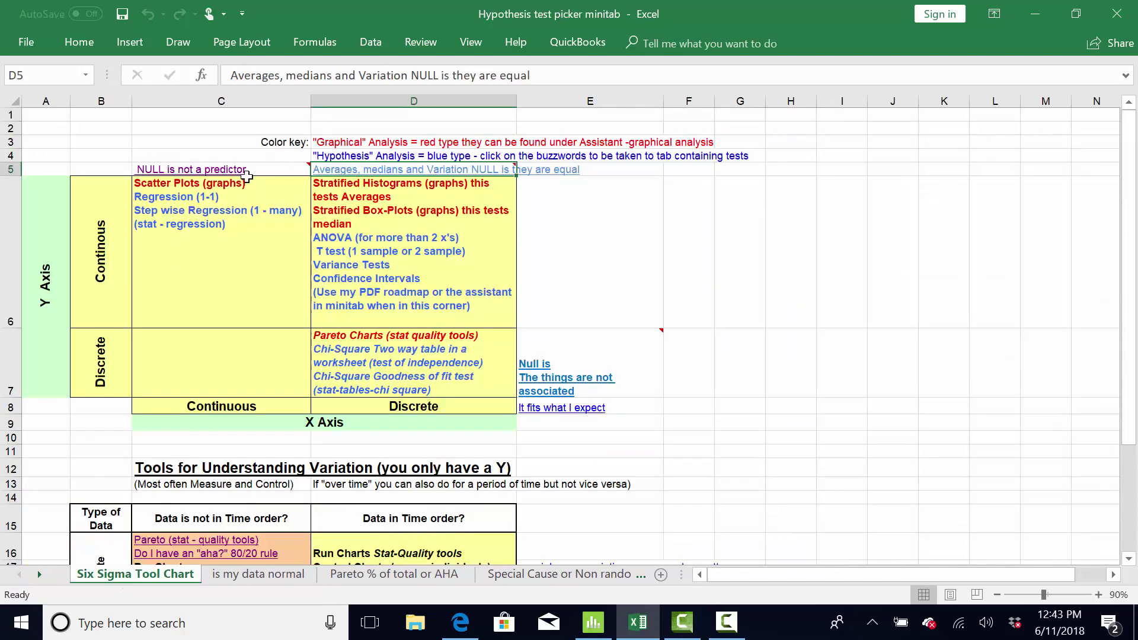
left_click(205, 181)
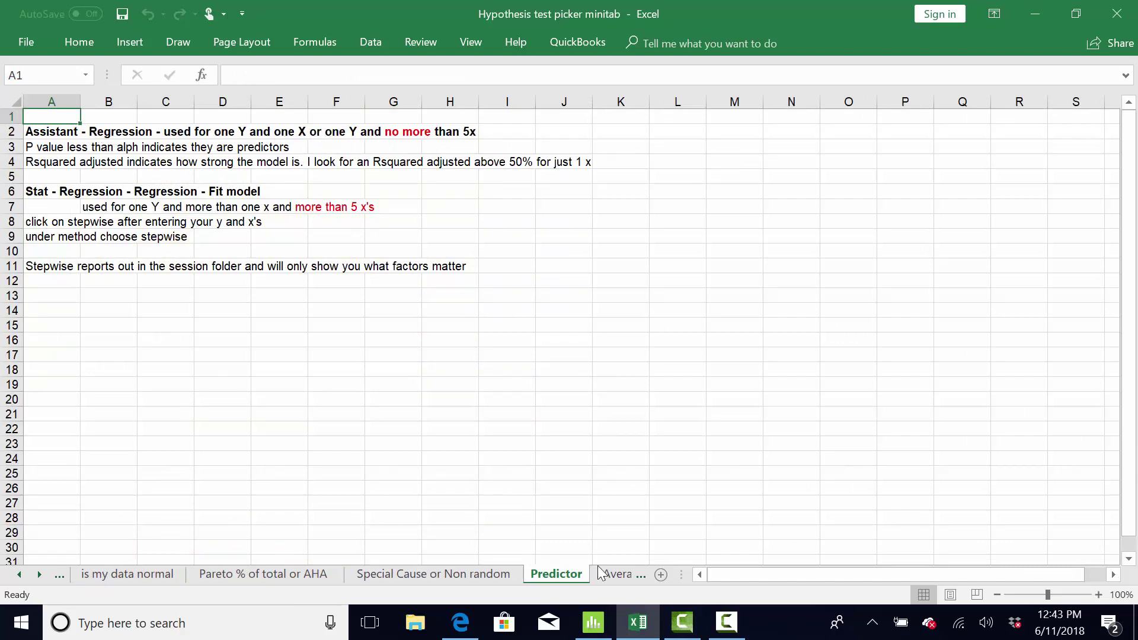
left_click(593, 623)
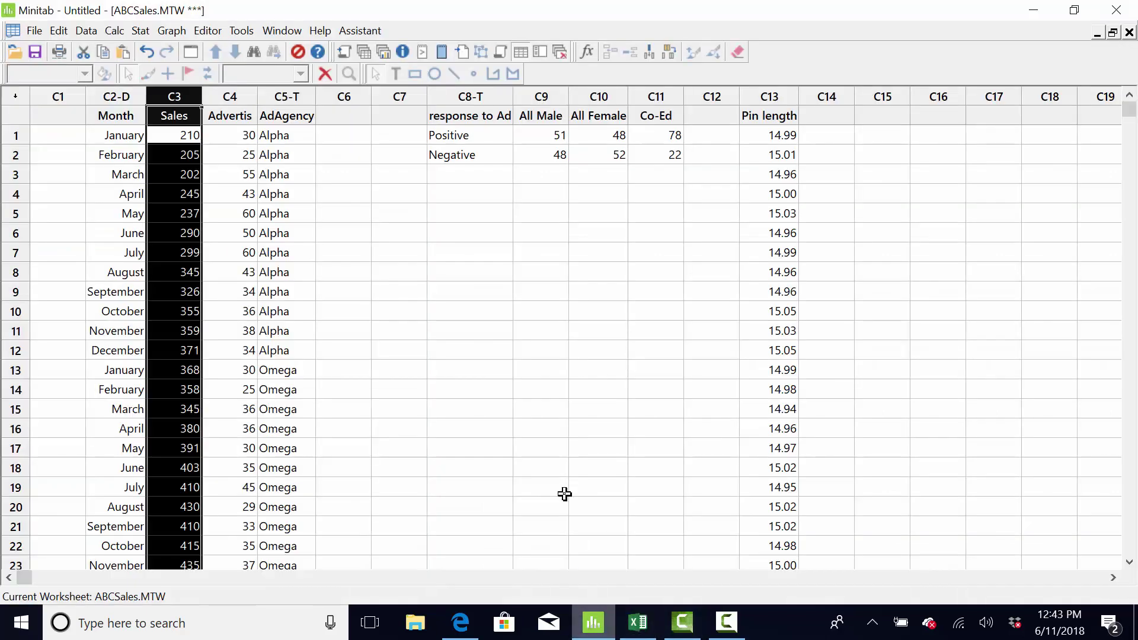
Run an Assistant simple regression with Sales as Y and Advertis as X, data in time order.
left_click(360, 33)
left_click(402, 136)
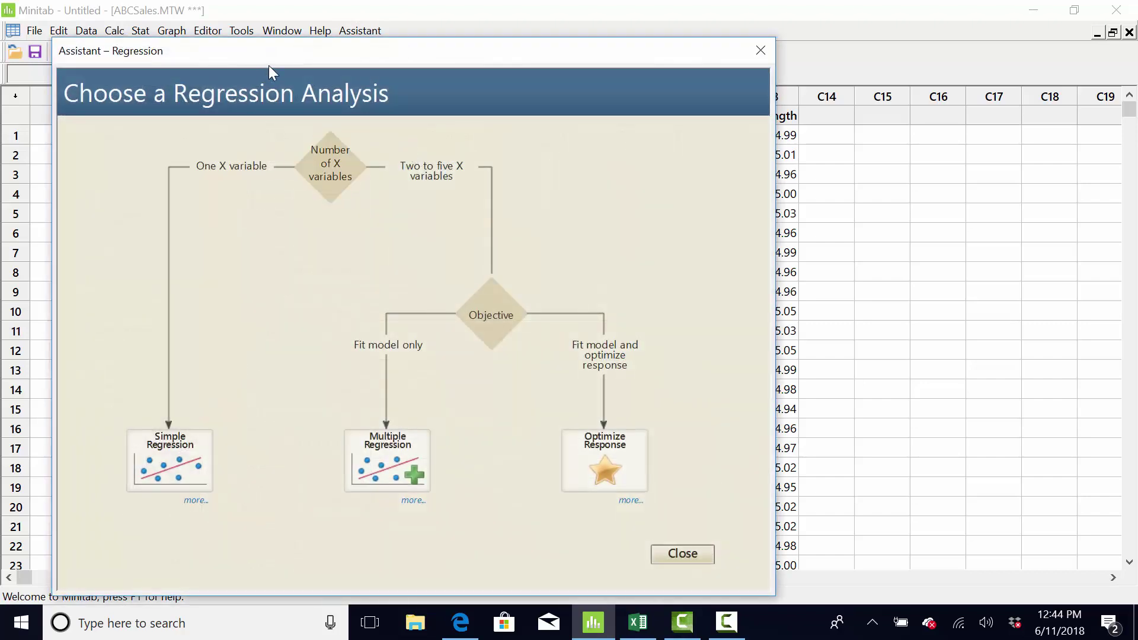
left_click_drag(404, 55, 600, 52)
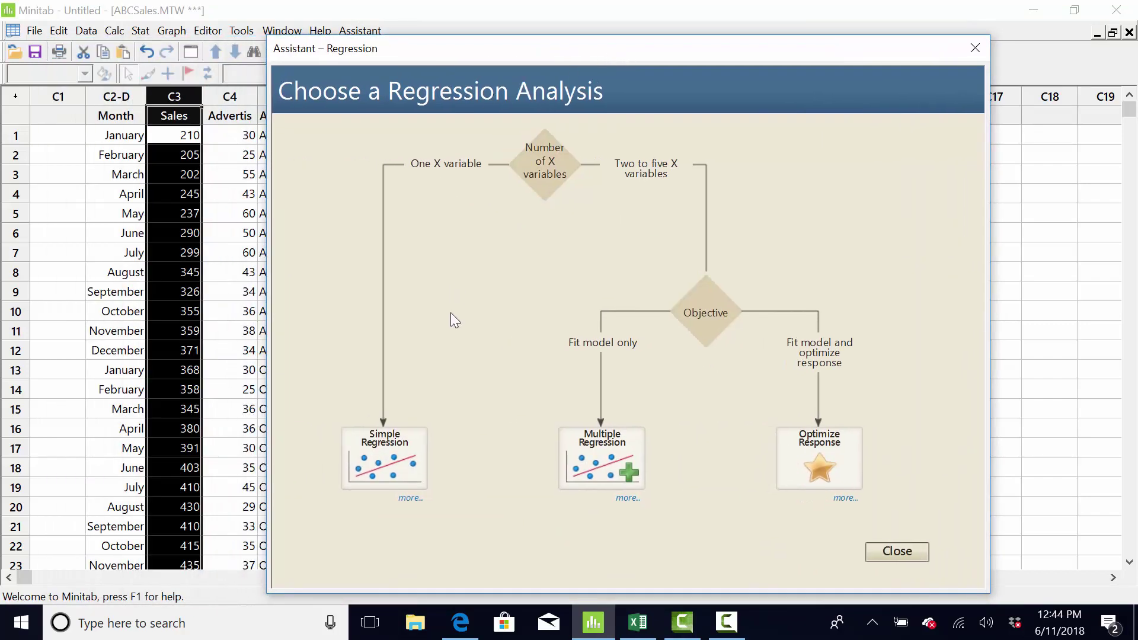
left_click(409, 468)
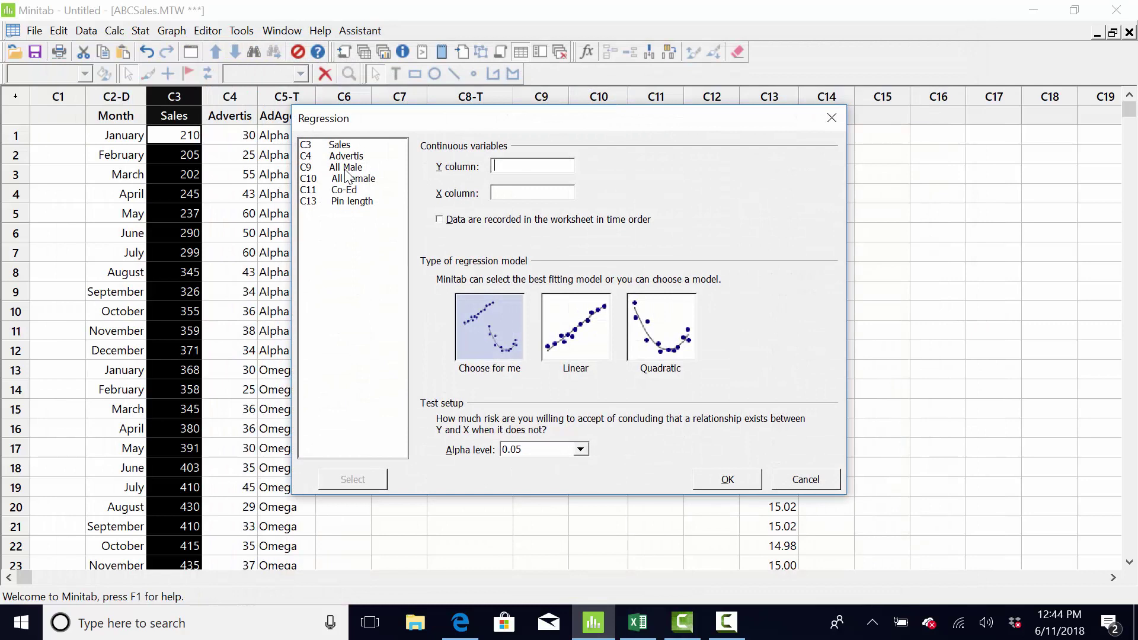
double_click(336, 146)
double_click(355, 157)
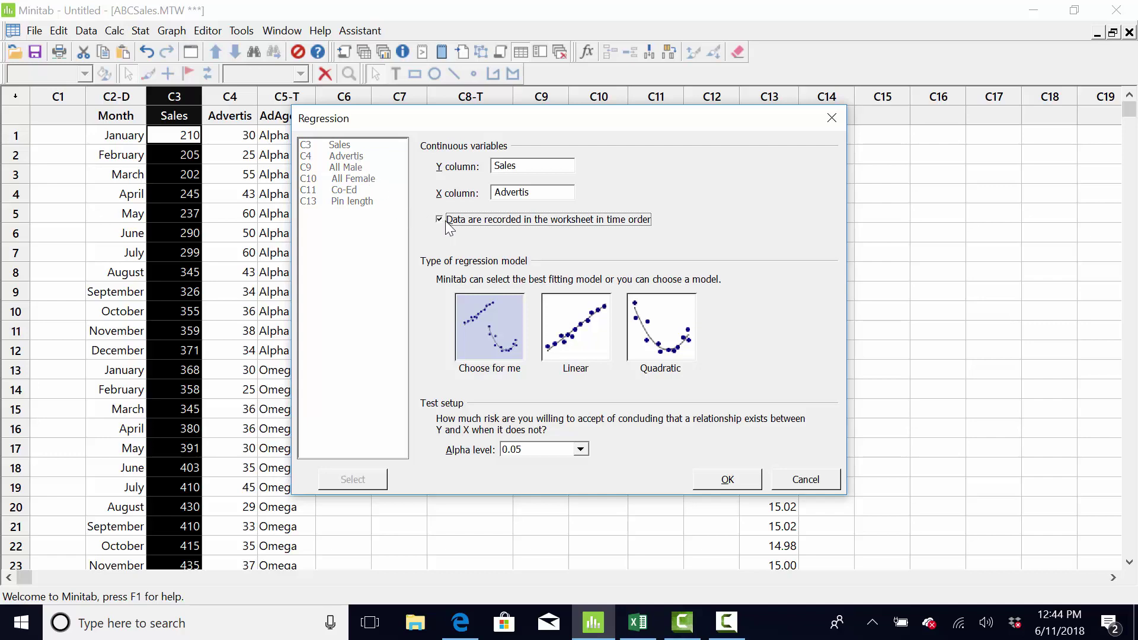
left_click(708, 478)
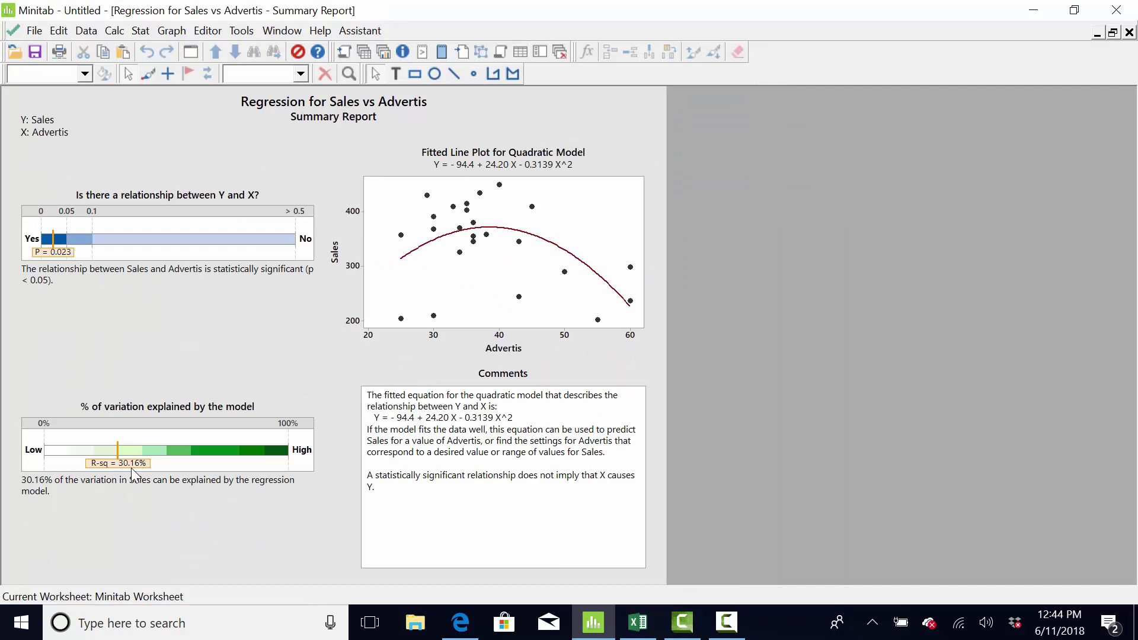
Read the R-sq (30.16%) and P-value (0.023) explanations in the Sales vs Advertis regression report.
mouse_move(135, 472)
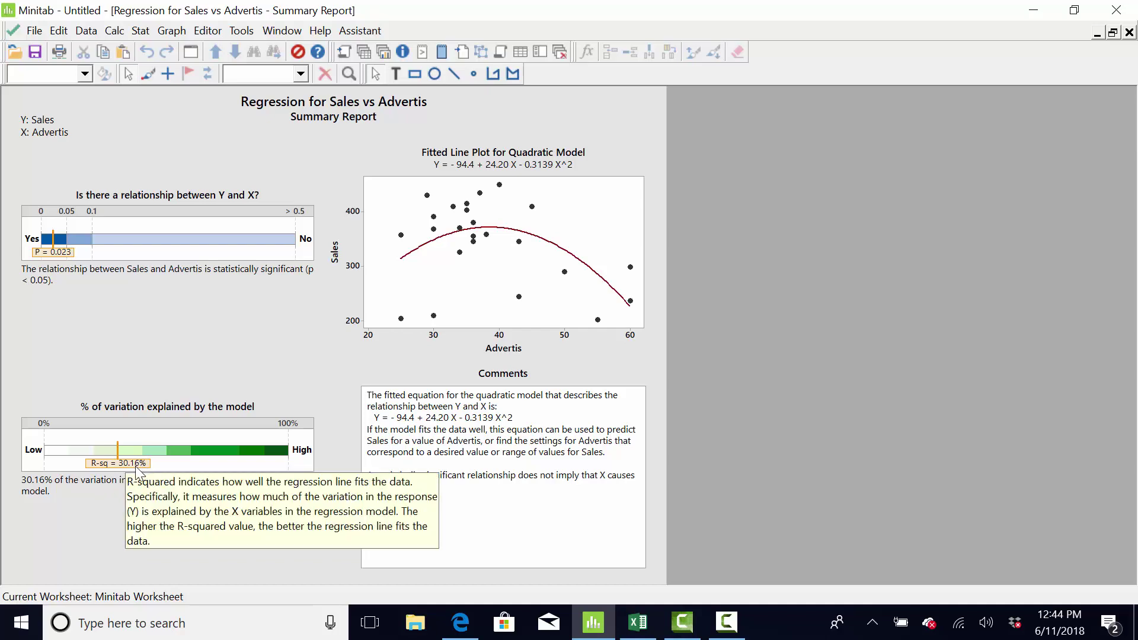
mouse_move(52, 249)
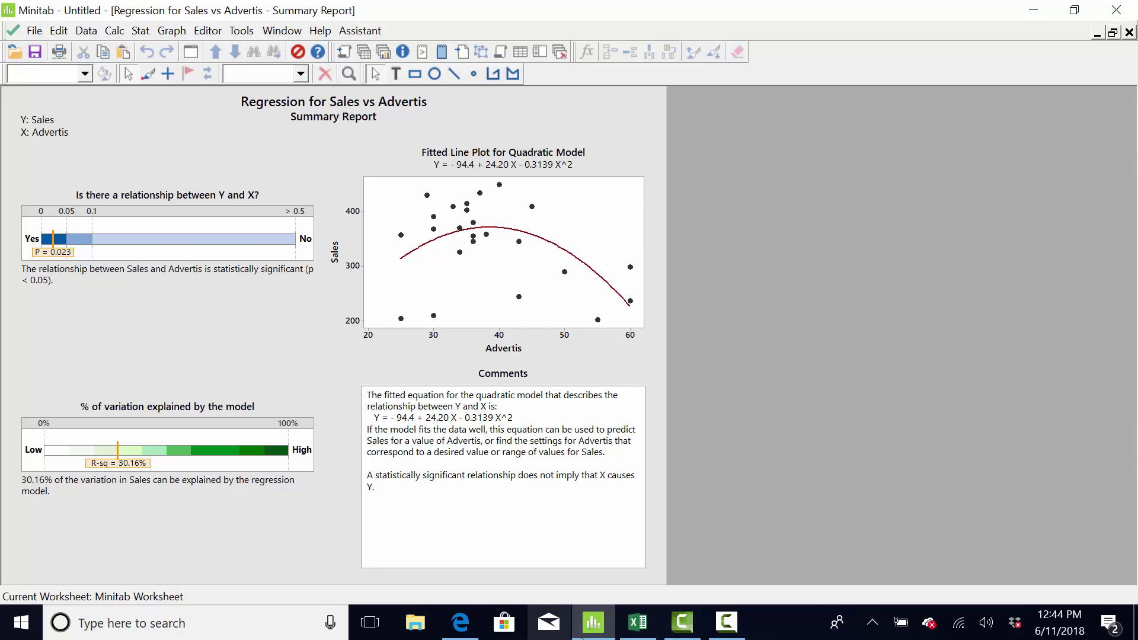
Return to the ABCSales worksheet and review the Positive/Negative counts for All Male, All Female and Co-Ed.
mouse_move(593, 622)
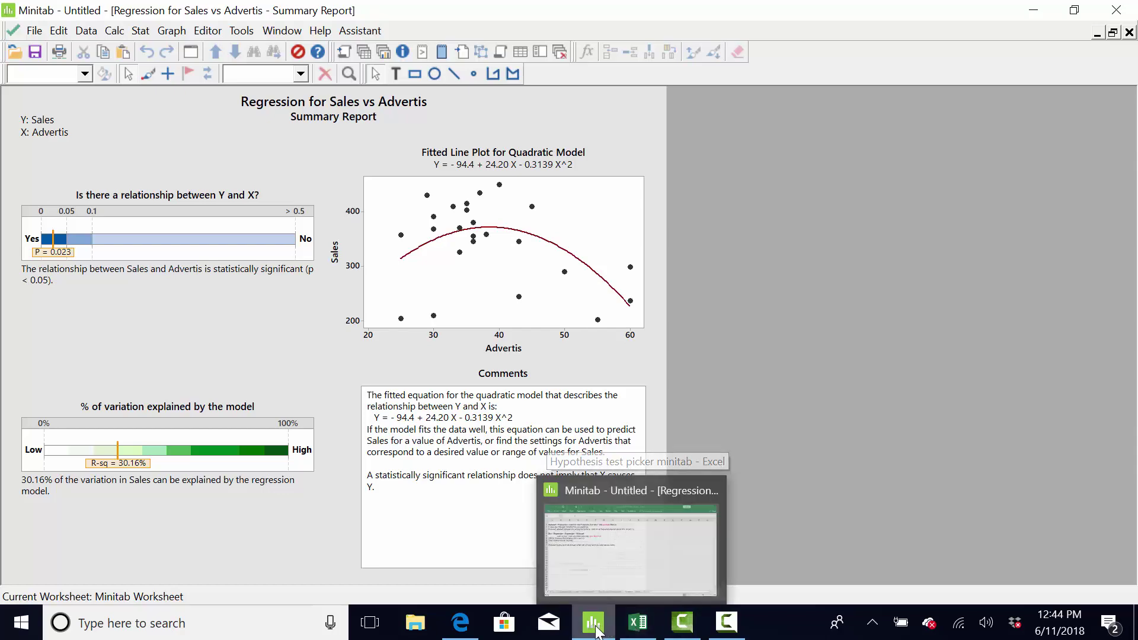
left_click(658, 498)
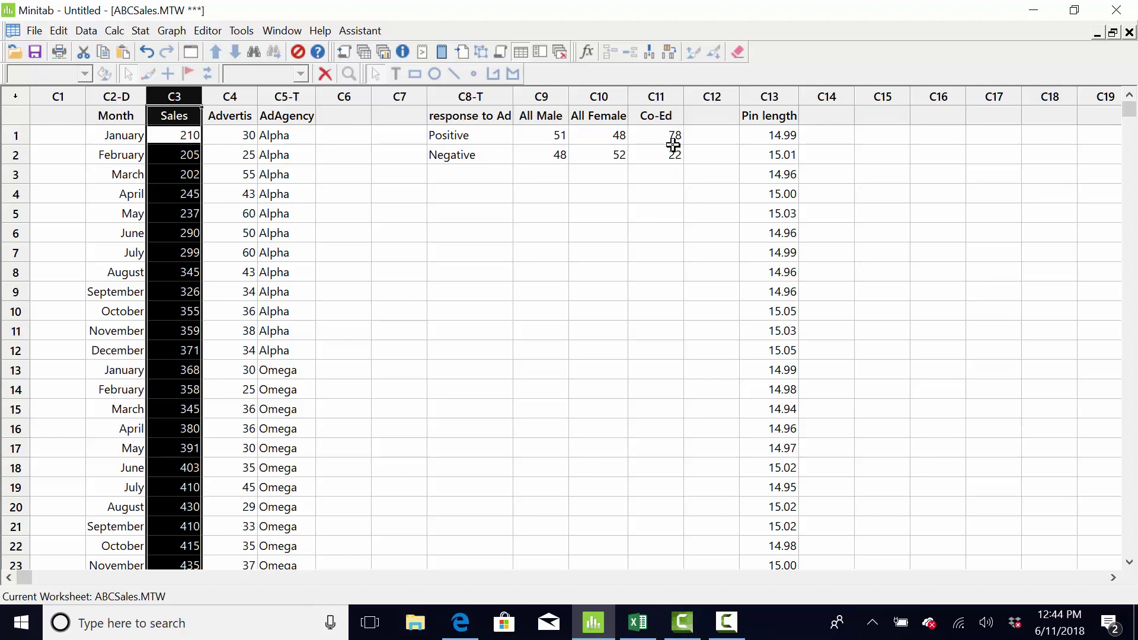
left_click(544, 115)
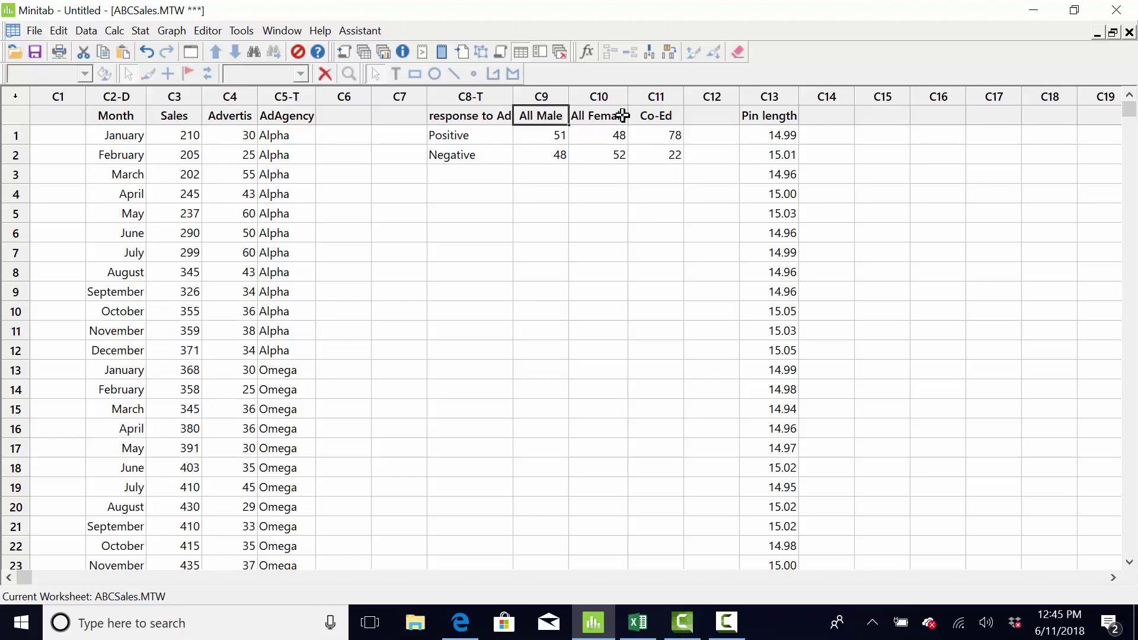
left_click(655, 116)
left_click(498, 135)
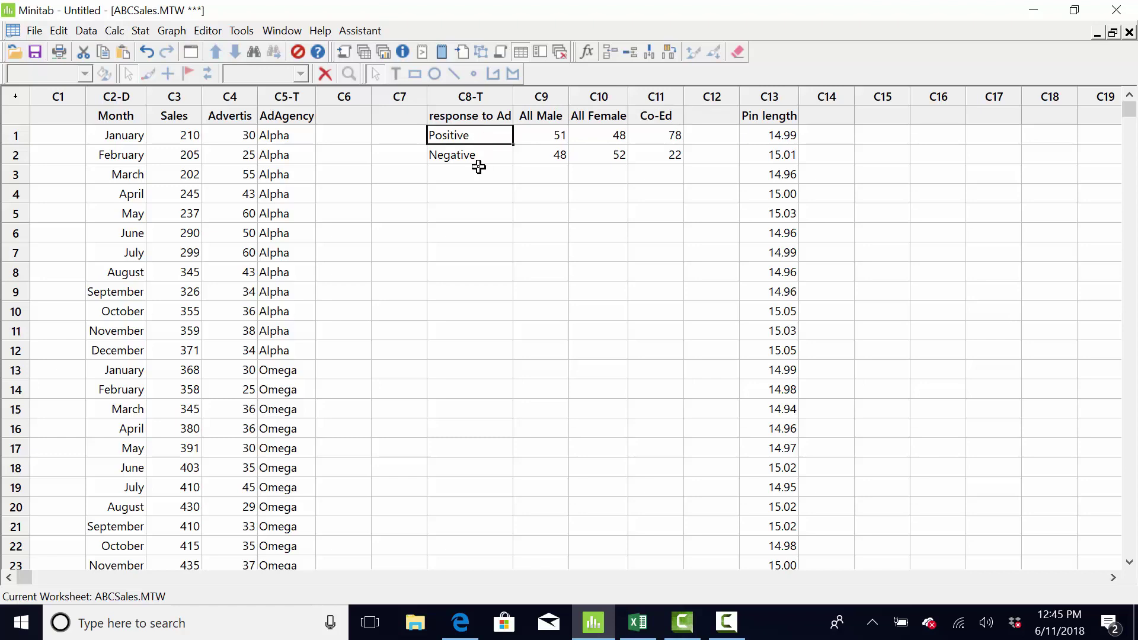
left_click(478, 157)
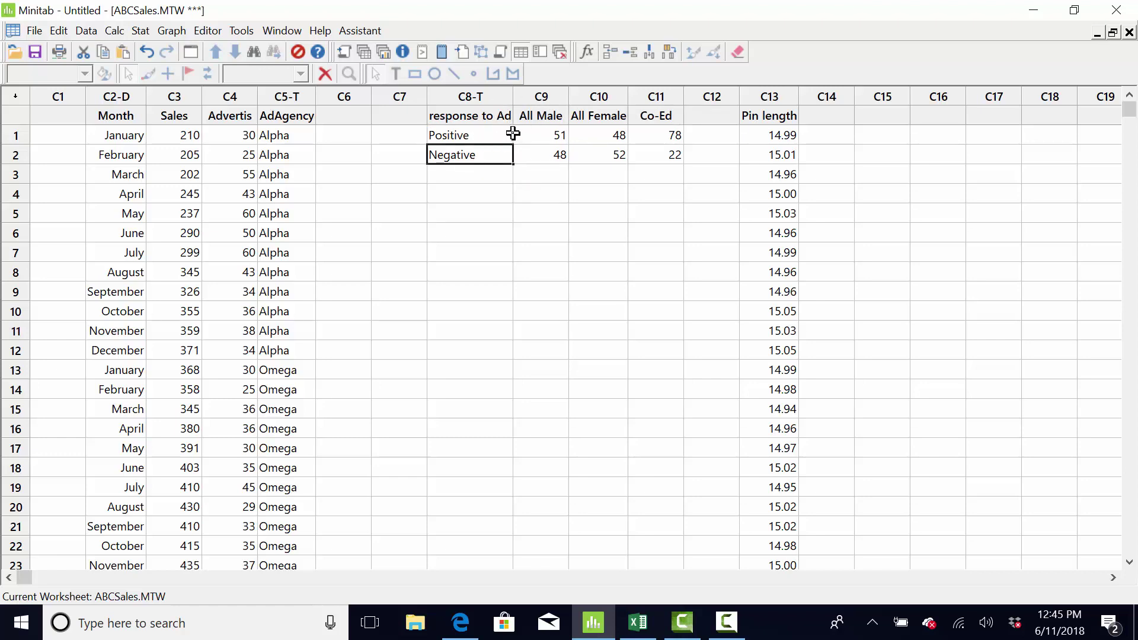
In Excel, follow the Six Sigma Tool Chart's 'things are not associated' link, then return to Minitab.
left_click(636, 624)
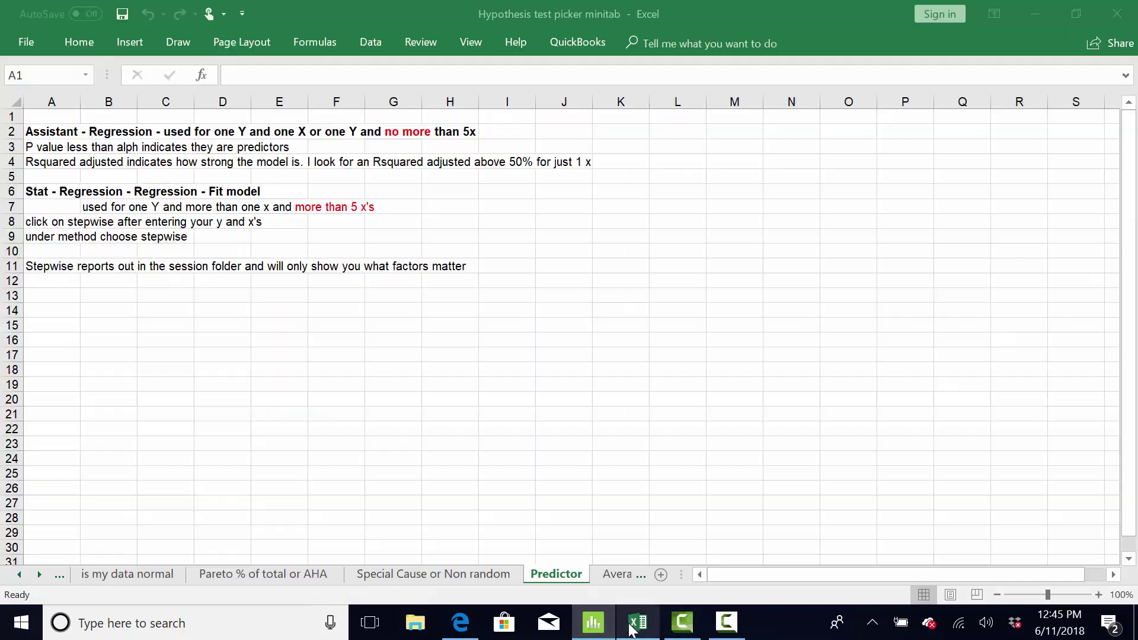
left_click(21, 575)
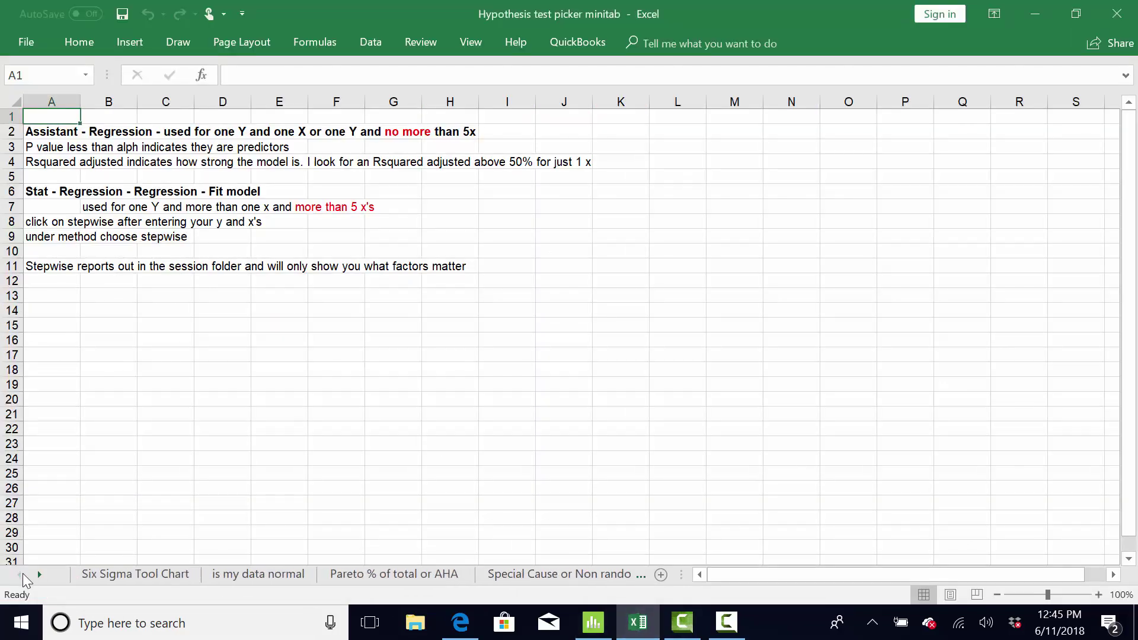
left_click(95, 575)
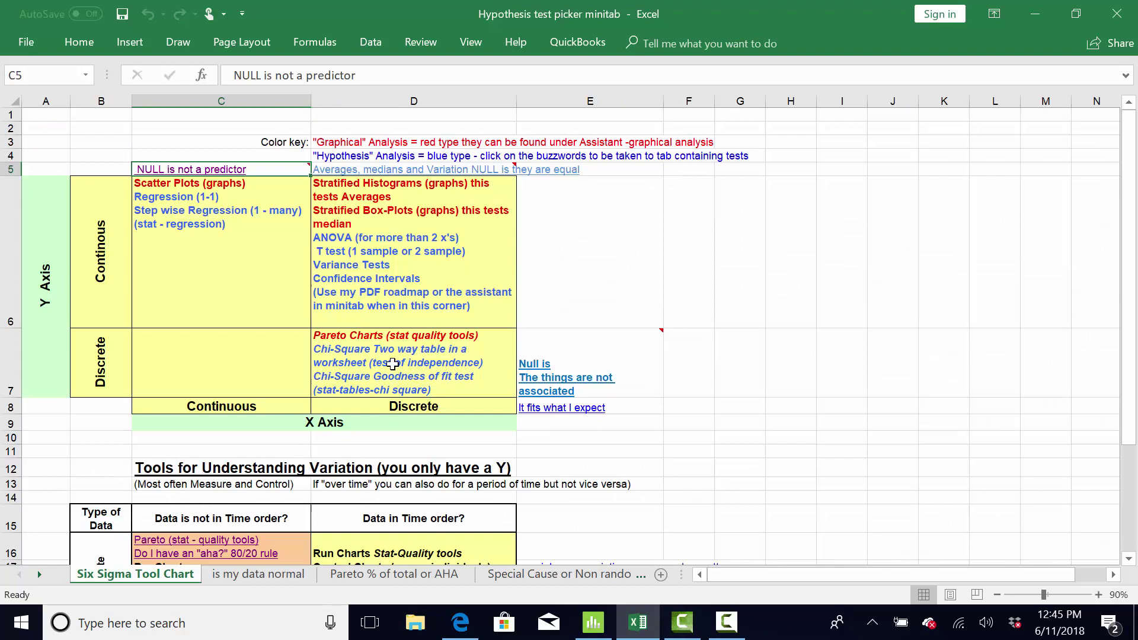
mouse_move(549, 385)
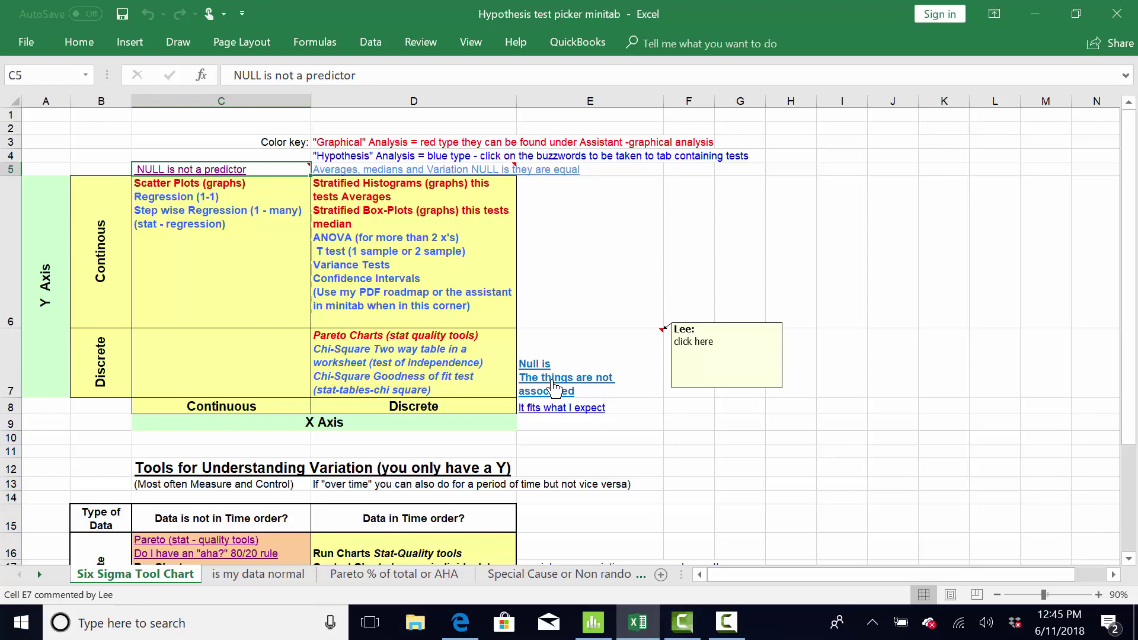
left_click(552, 387)
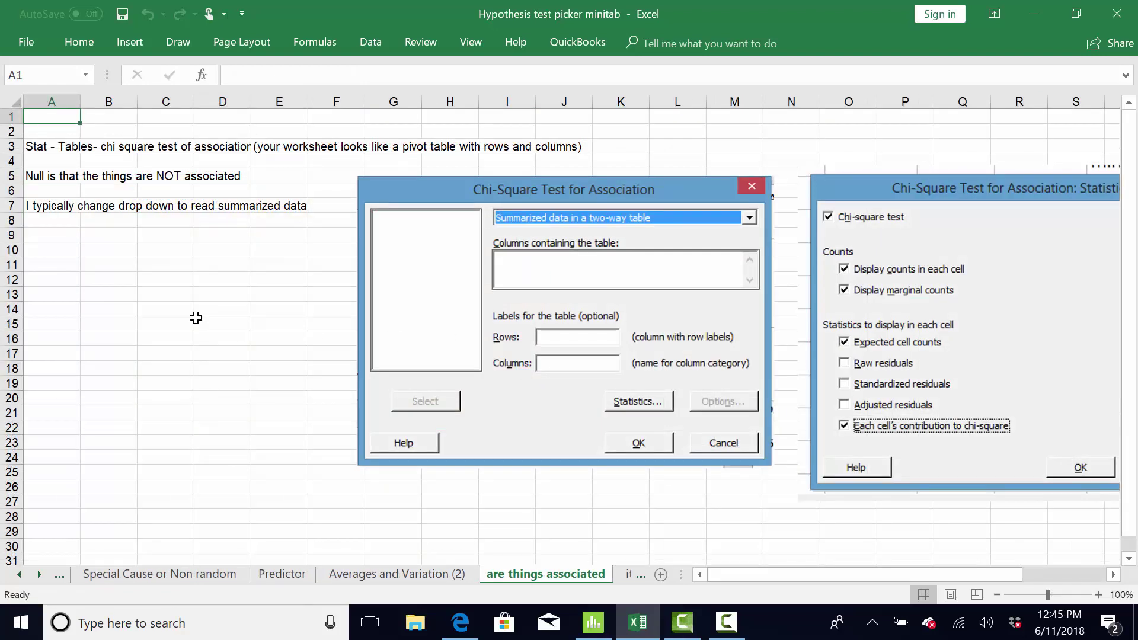
left_click(593, 623)
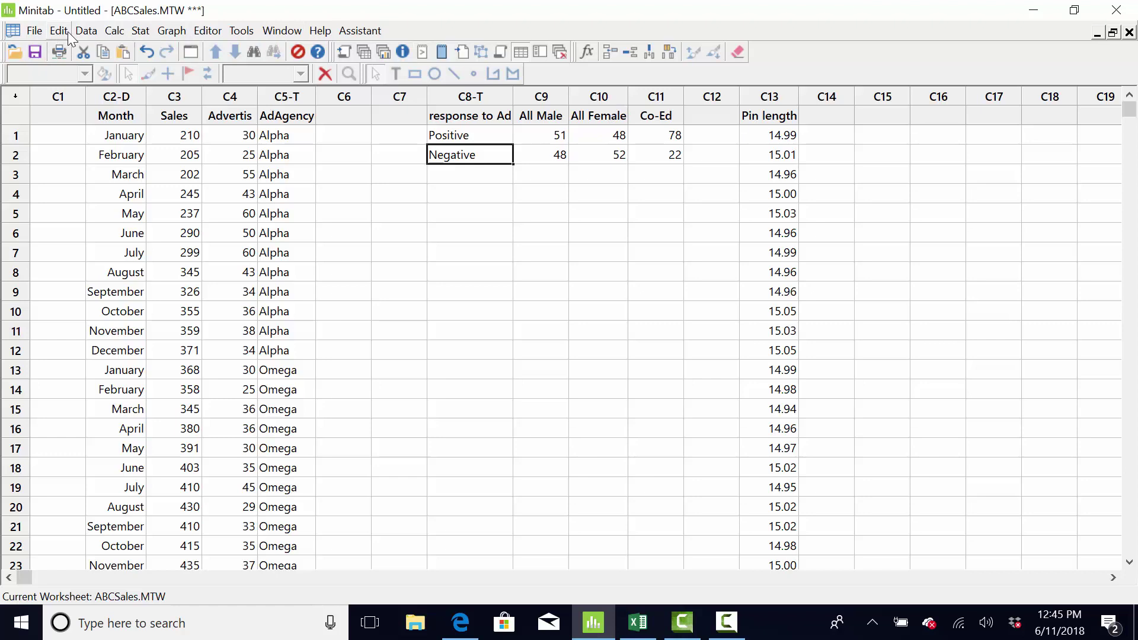
Set up a chi-square association test on a summarized two-way table of All Male, All Female, Co-Ed.
left_click(140, 31)
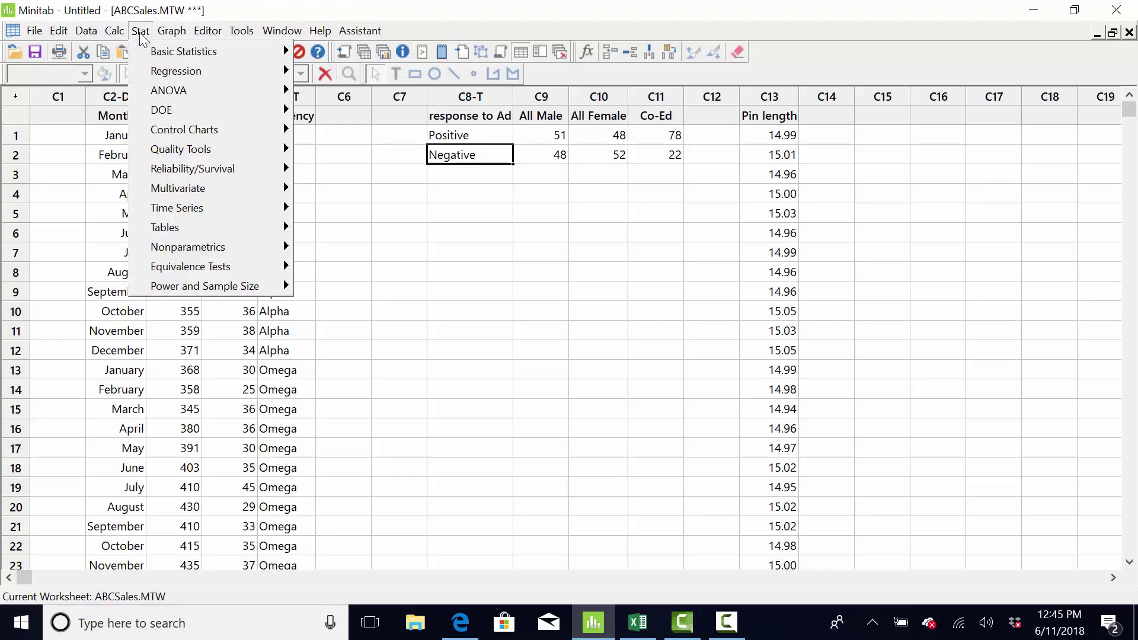
mouse_move(249, 234)
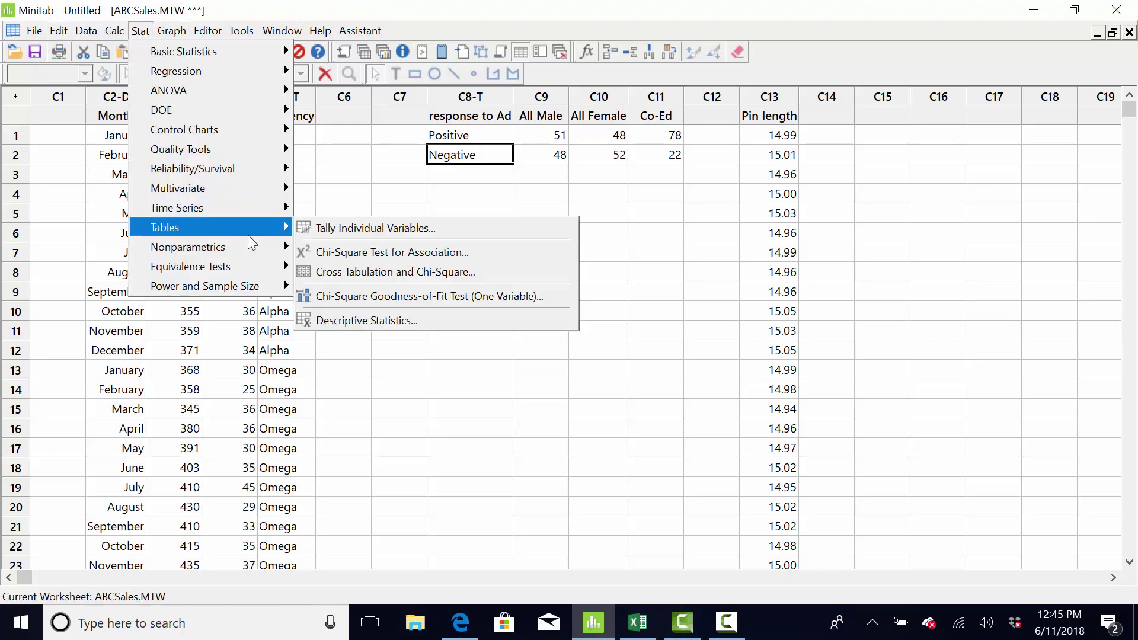
left_click(380, 252)
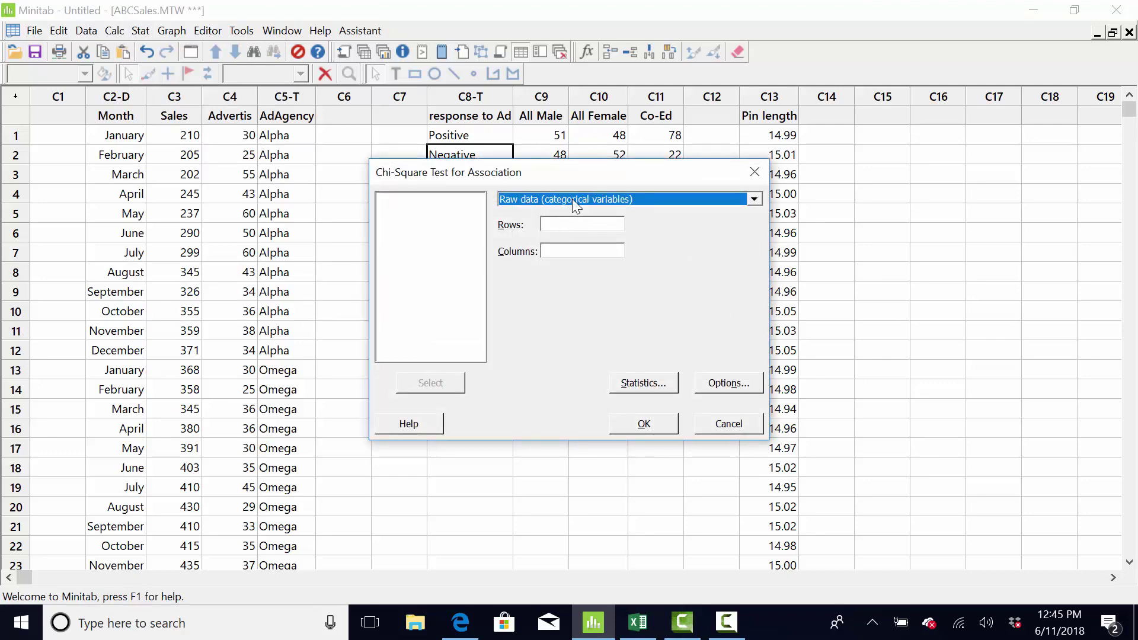
left_click(573, 199)
left_click(571, 224)
left_click(562, 241)
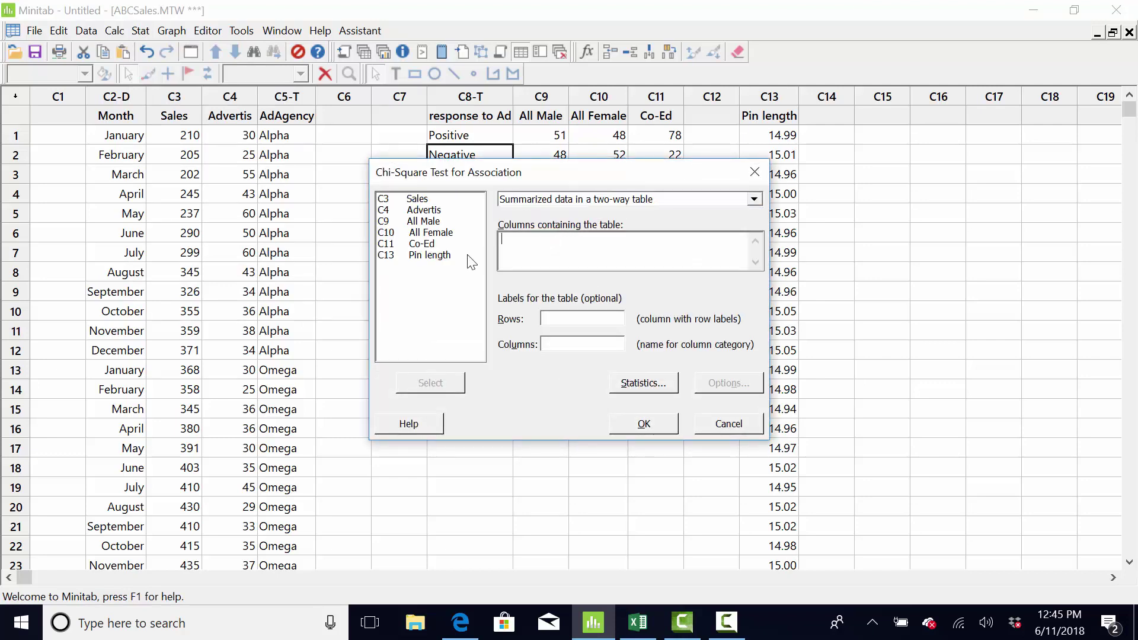
left_click_drag(467, 175, 497, 243)
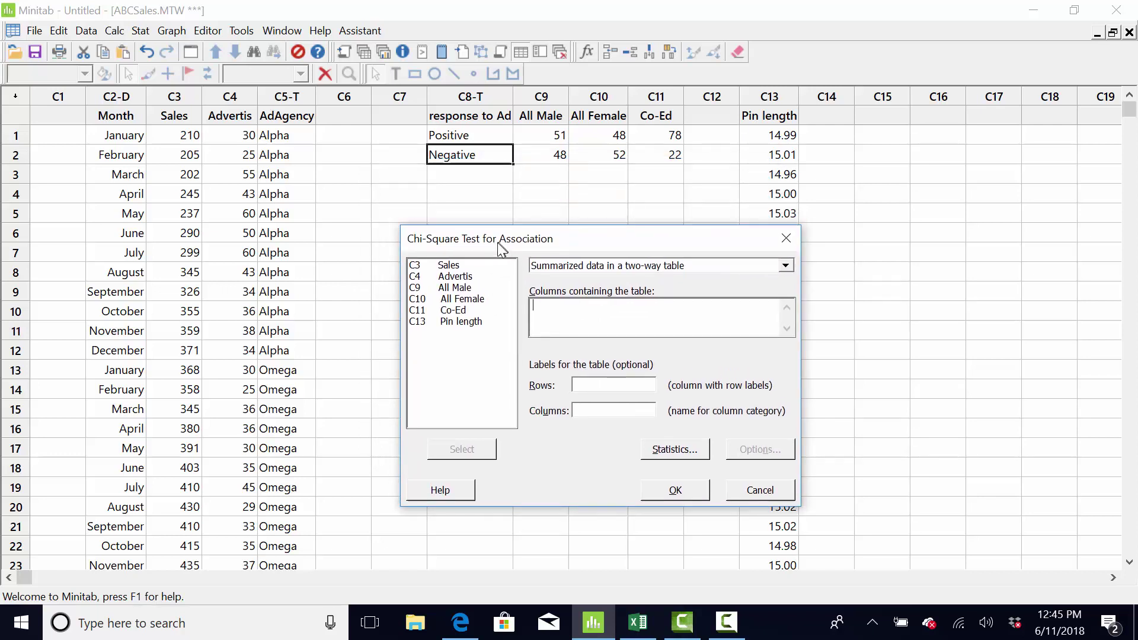
double_click(454, 289)
double_click(459, 299)
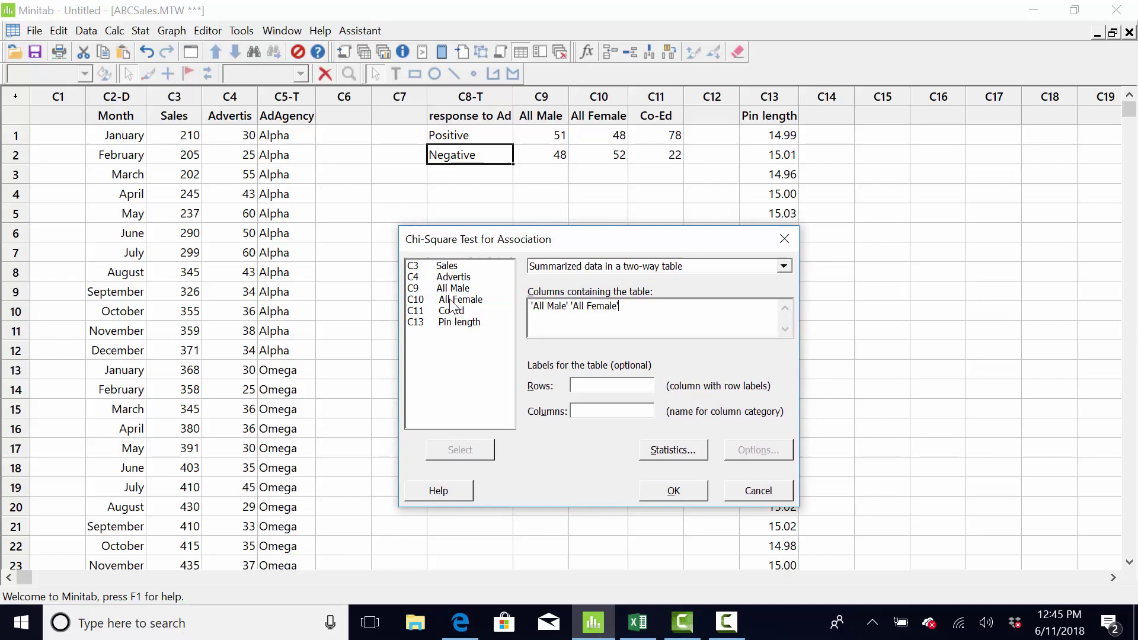
double_click(456, 312)
Include each cell's contribution to chi-square in the statistics and run the test.
left_click(688, 453)
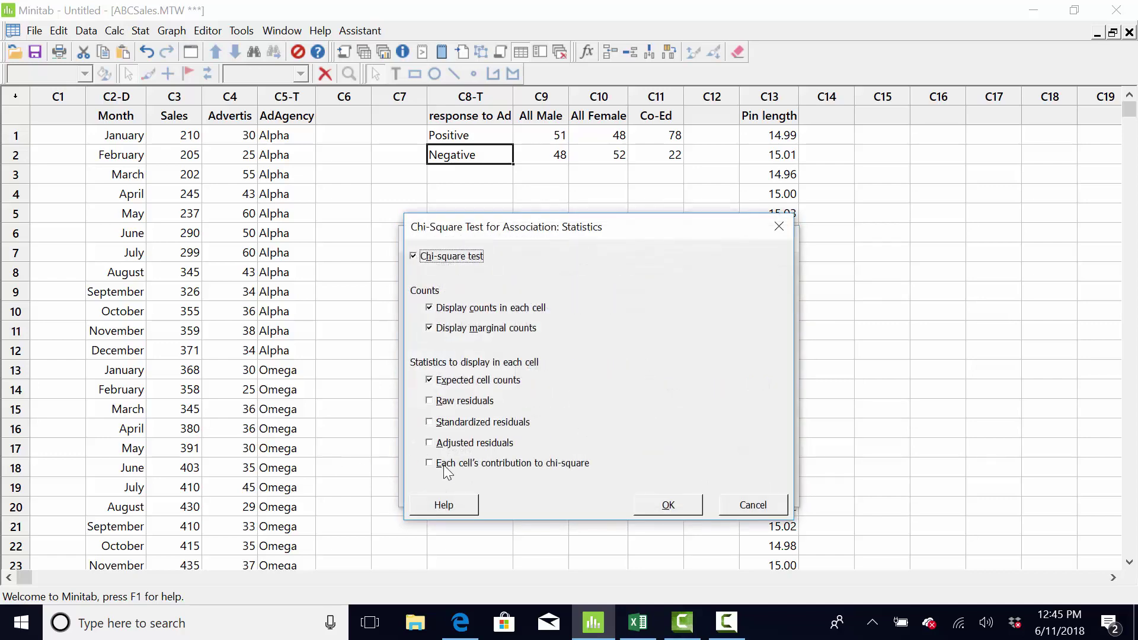
left_click(442, 466)
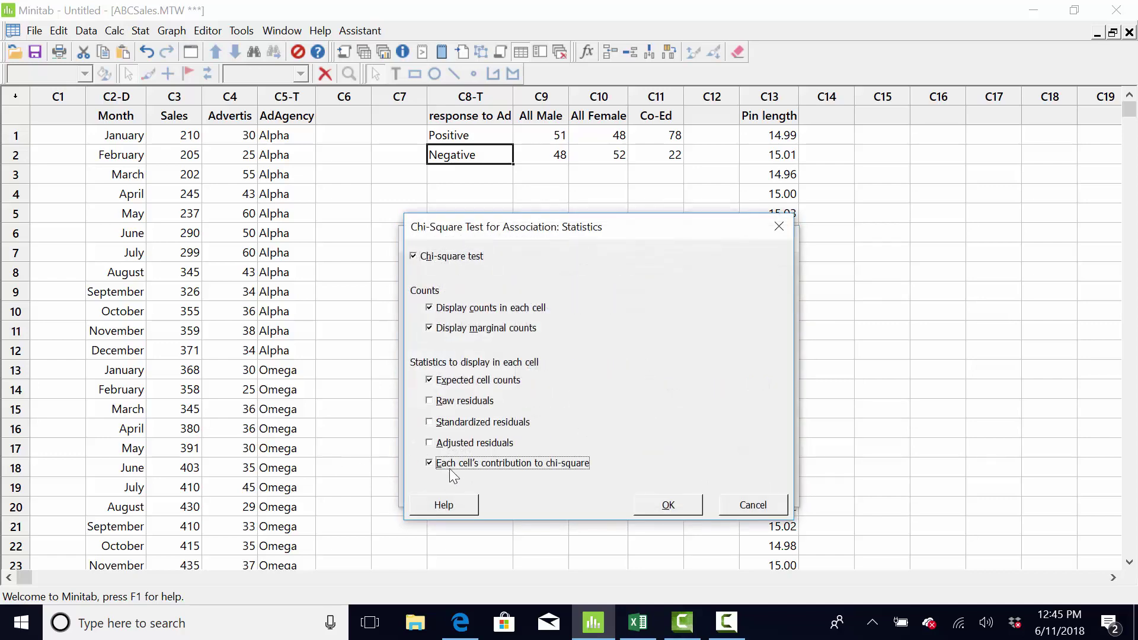
left_click(654, 508)
left_click(669, 495)
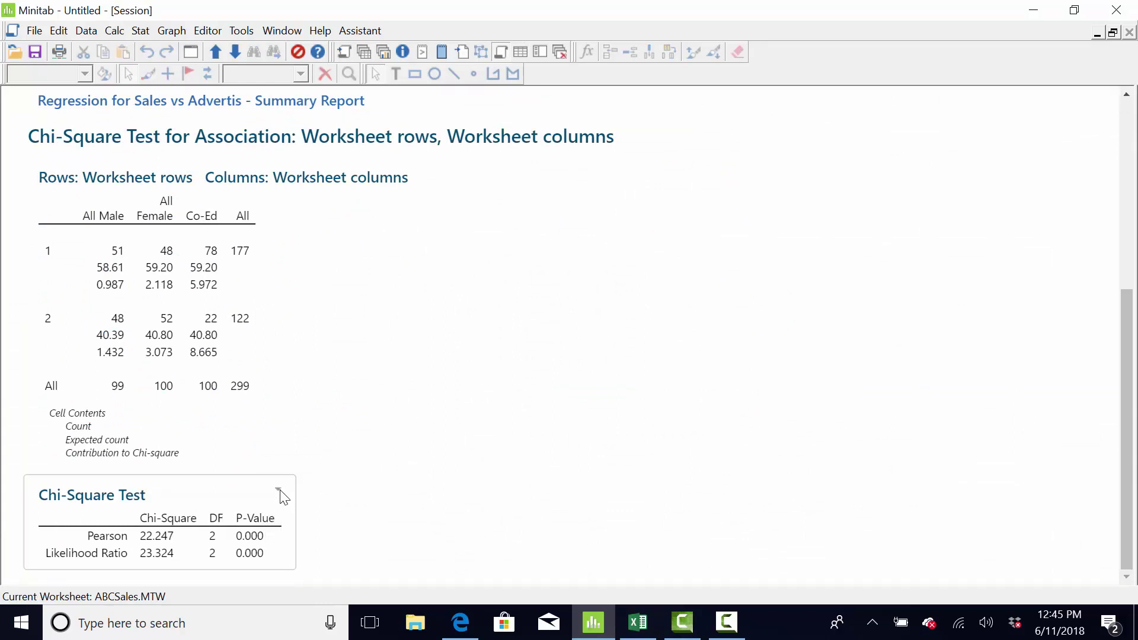
left_click(278, 491)
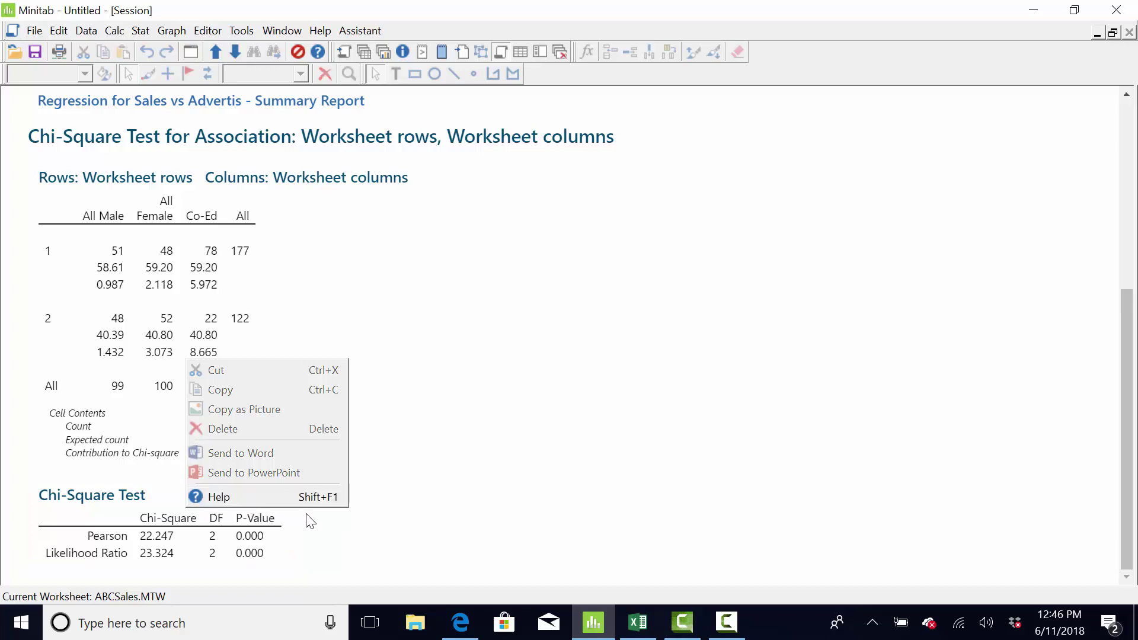
left_click(454, 408)
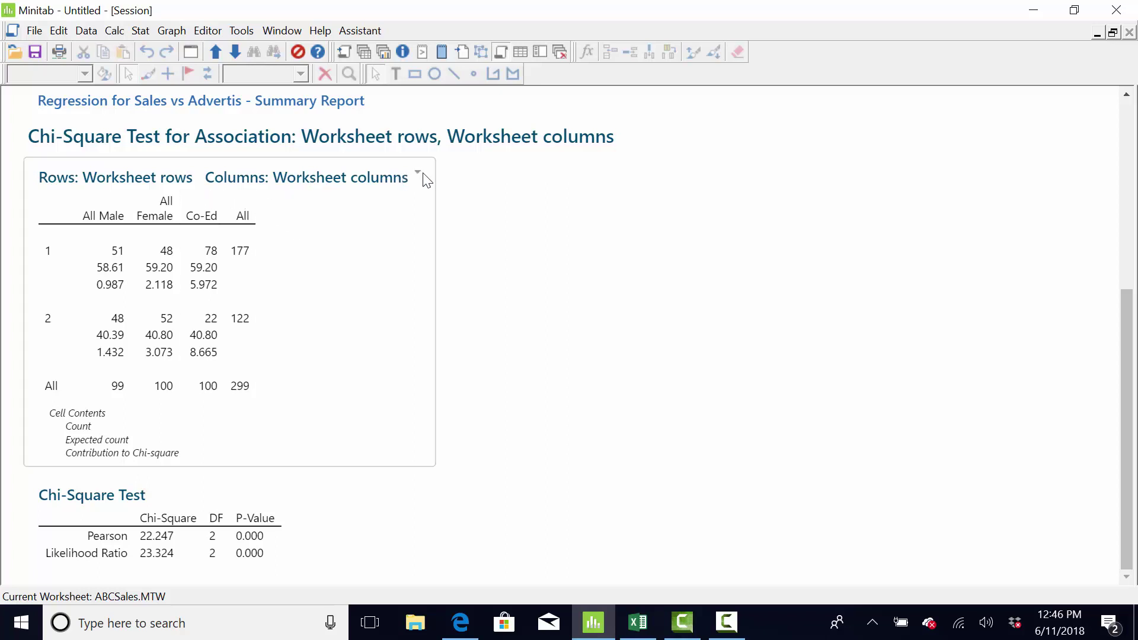
left_click(418, 173)
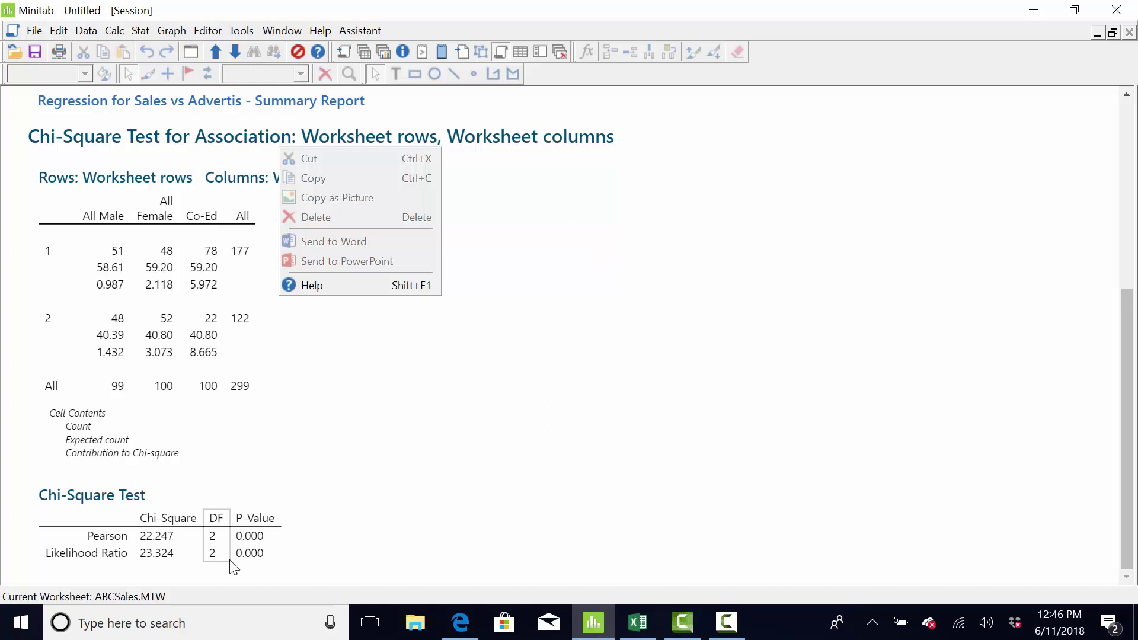
left_click(457, 451)
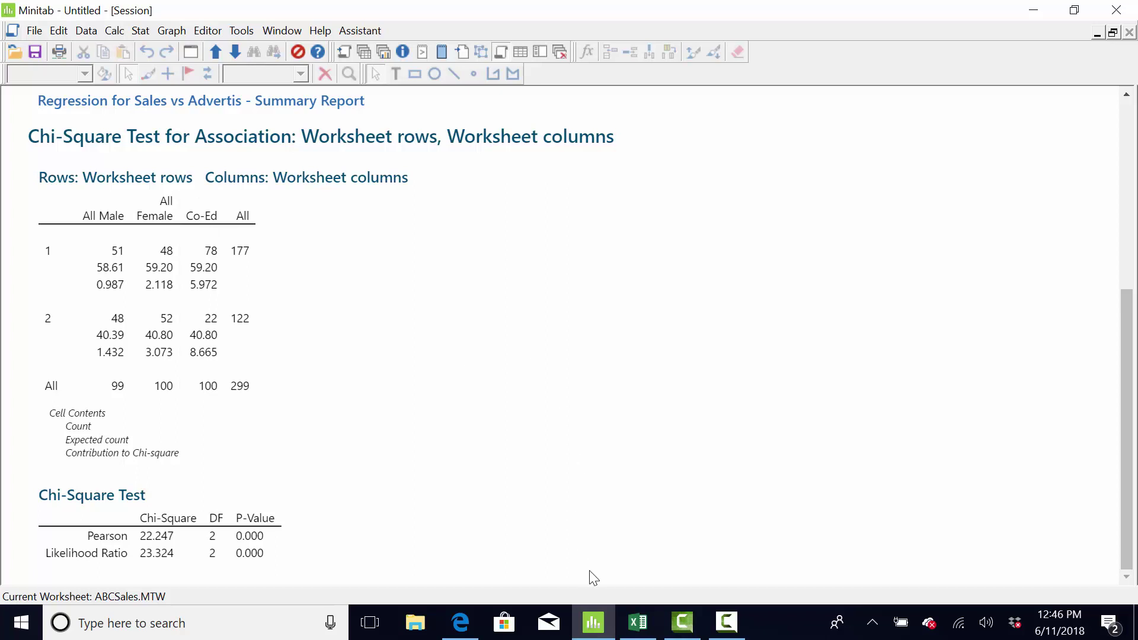
Show the ABCSales data, then view the Excel guide's 'Special Cause or Non random' sheet.
mouse_move(598, 623)
key("ctrl+d")
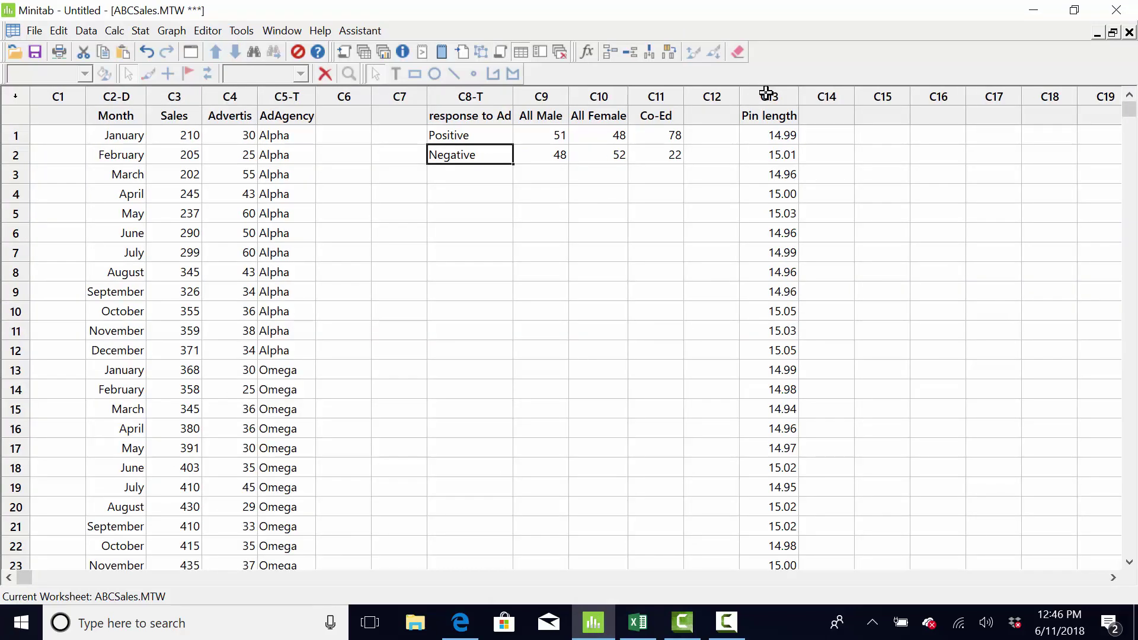
left_click(638, 622)
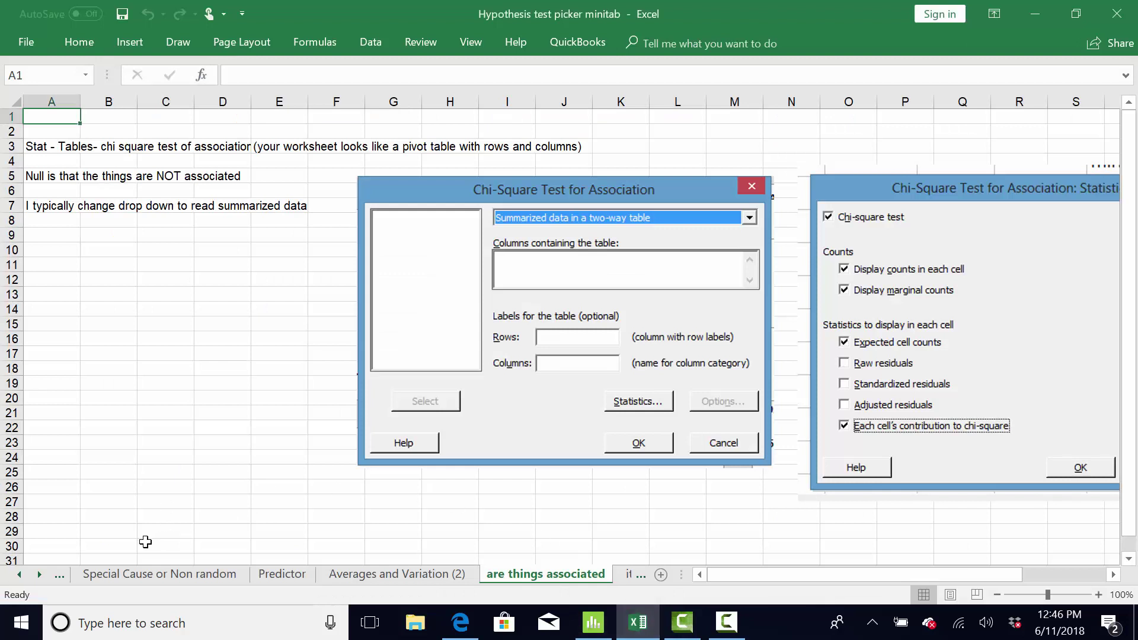
left_click(107, 577)
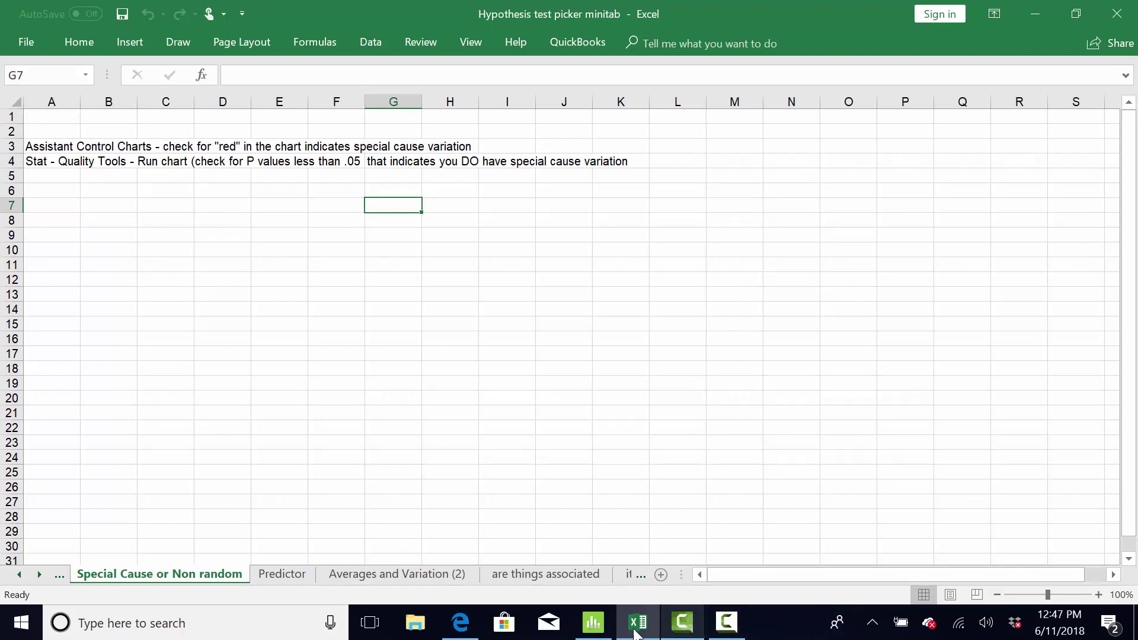
On the Six Sigma Tool Chart sheet, follow the special cause variation link.
left_click(18, 575)
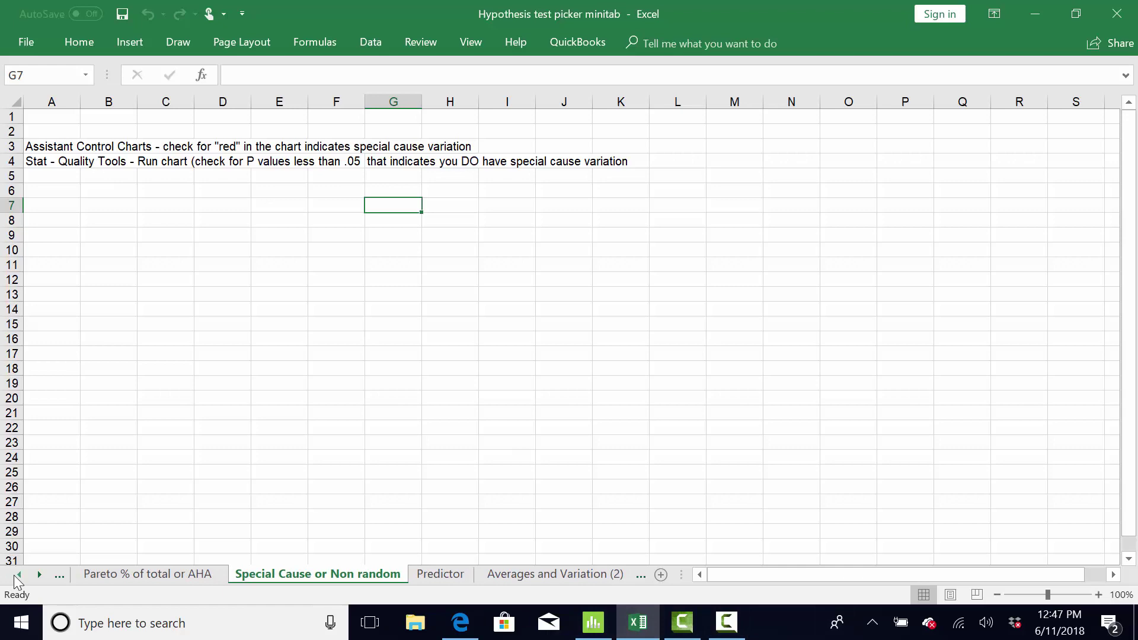
left_click(18, 576)
left_click(18, 575)
left_click(135, 574)
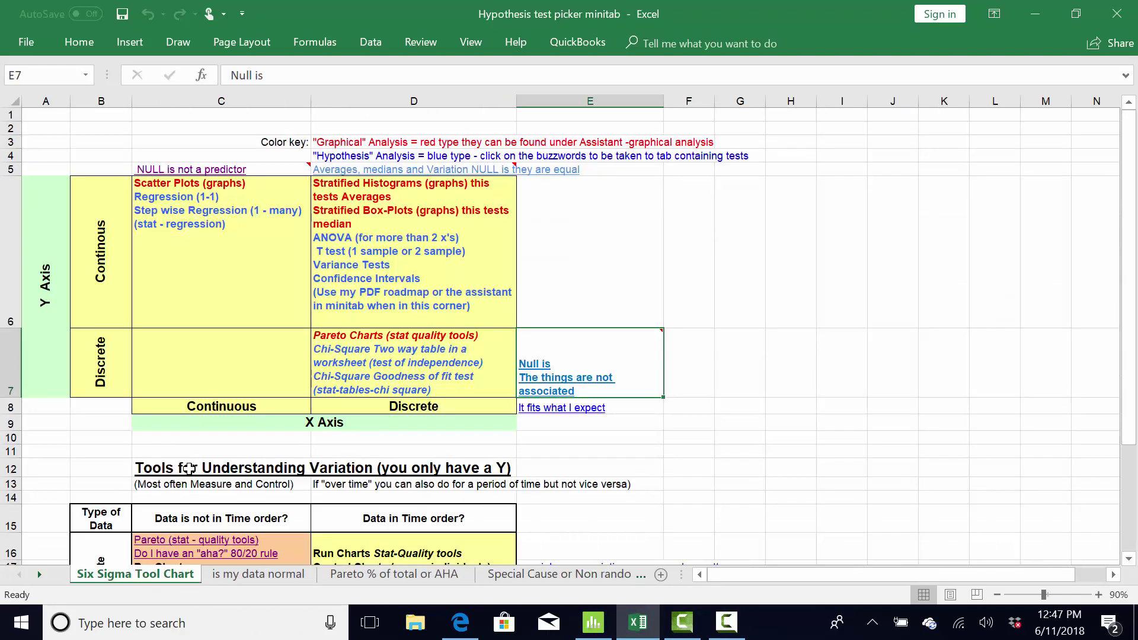
scroll(190, 468, "down", 2)
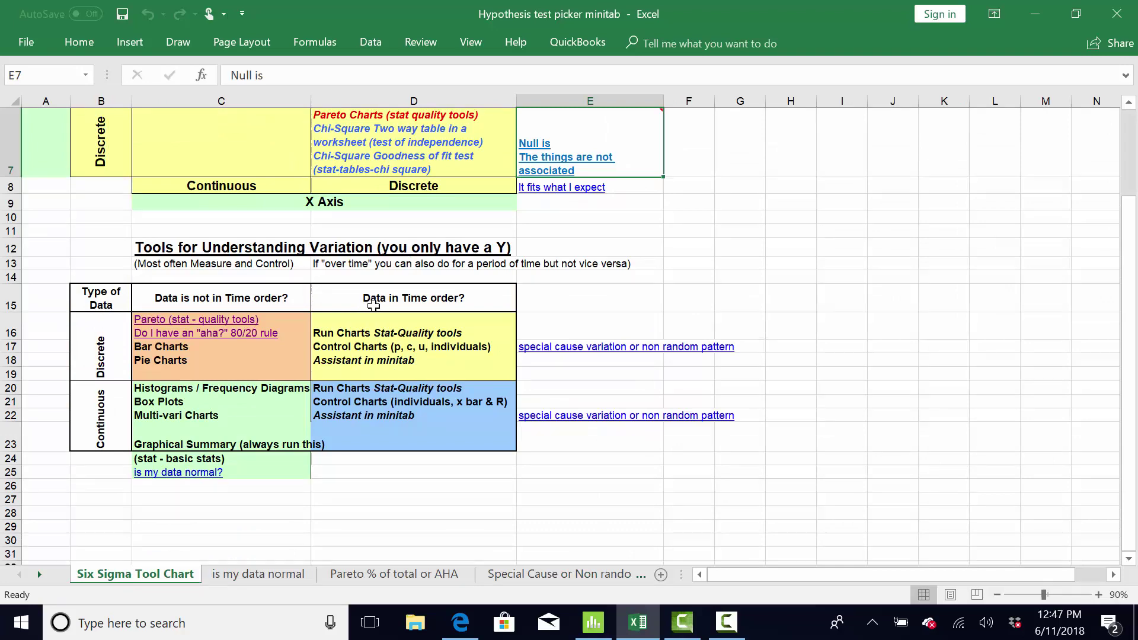
left_click(559, 352)
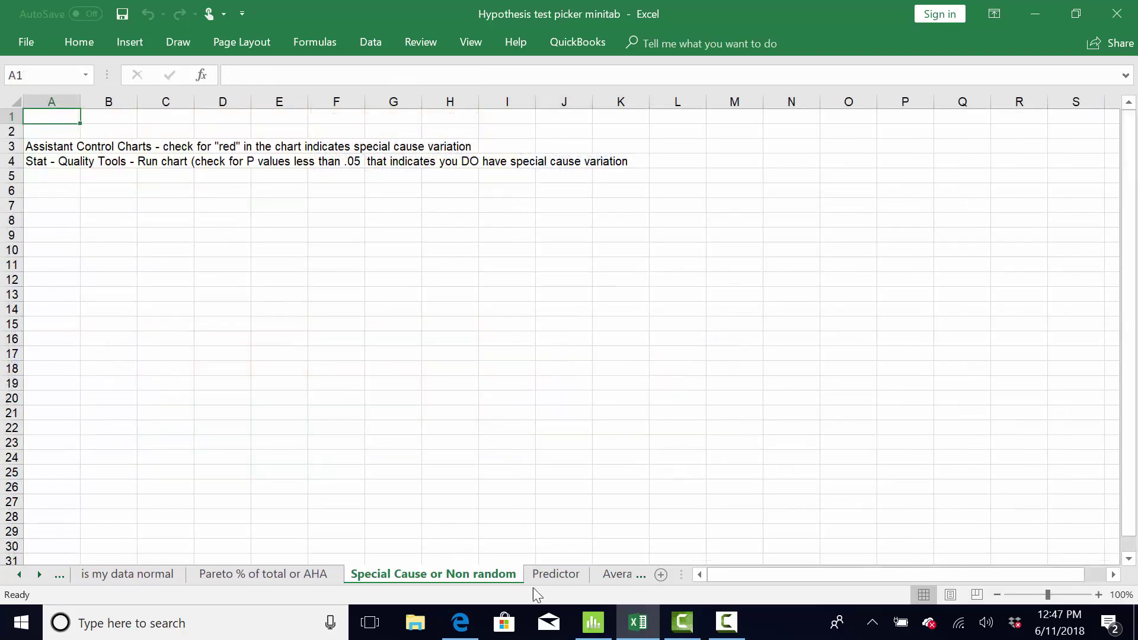
Follow the Six Sigma Tool Chart's Pareto link to its notes, then return to Minitab.
left_click(18, 576)
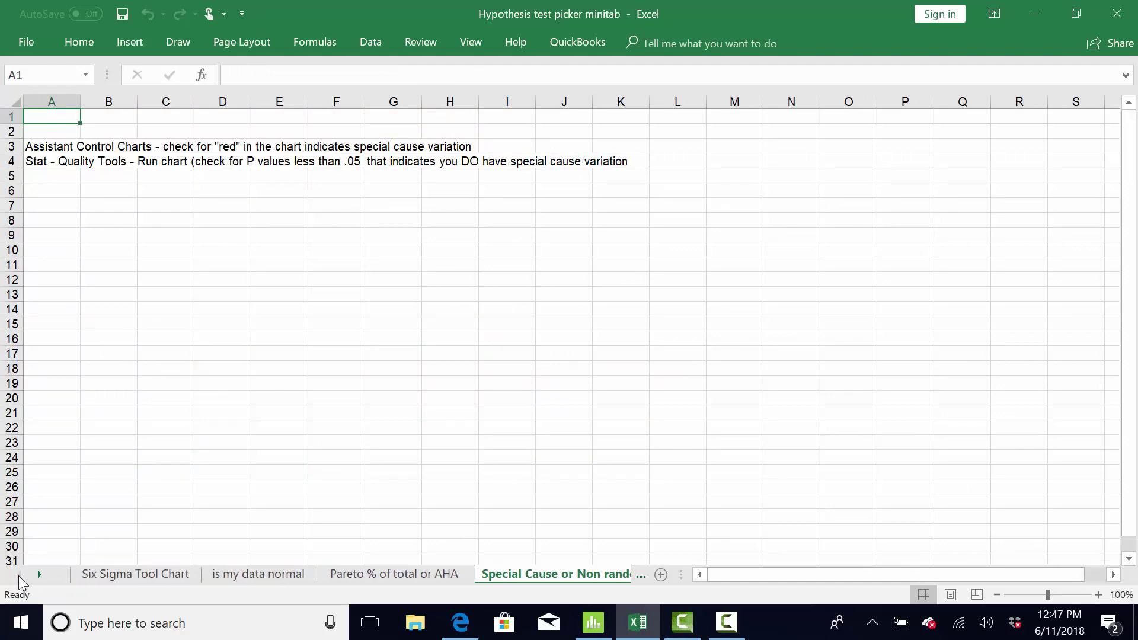
left_click(141, 574)
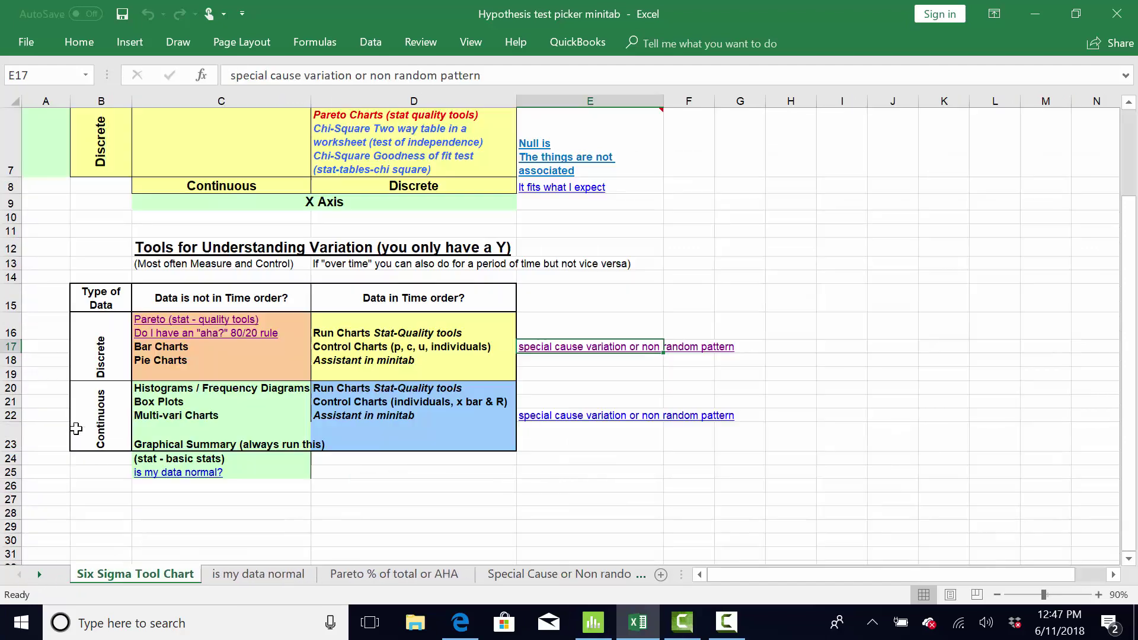
left_click(175, 339)
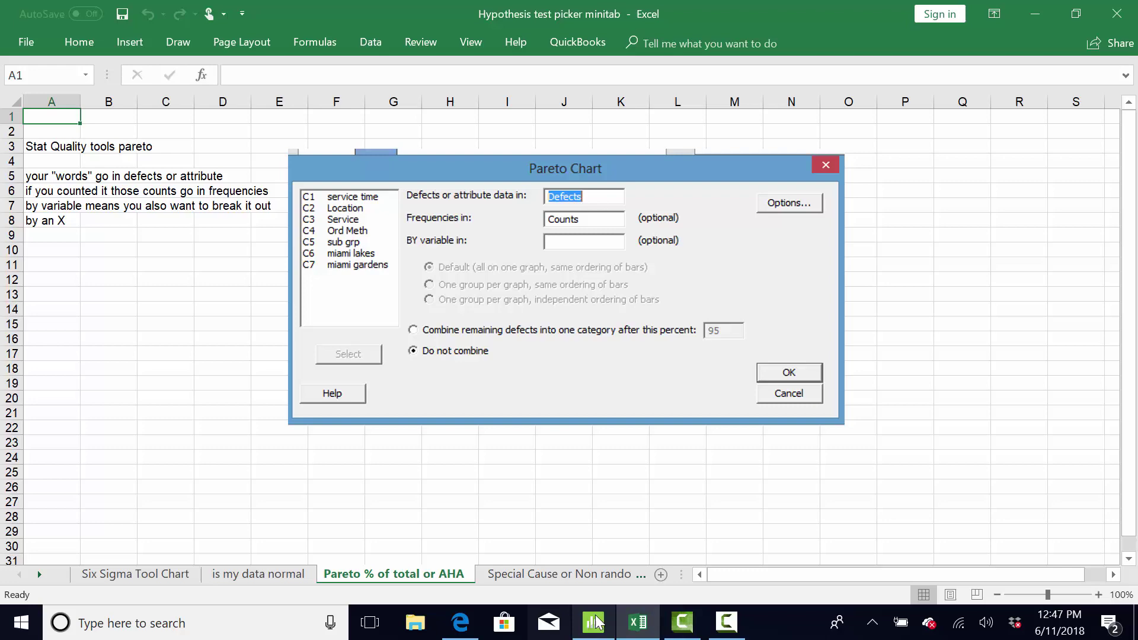
left_click(595, 622)
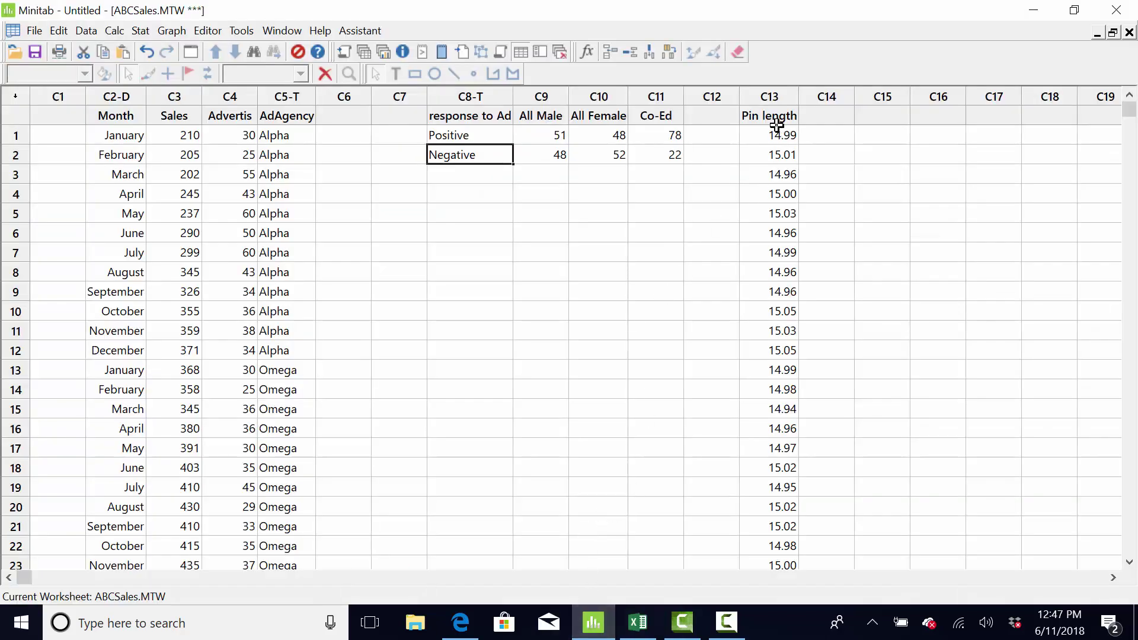
Select Pin length rows 1–5, check the Assistant's subgroup size guidance, and choose Xbar-R Chart.
left_click_drag(777, 131, 787, 209)
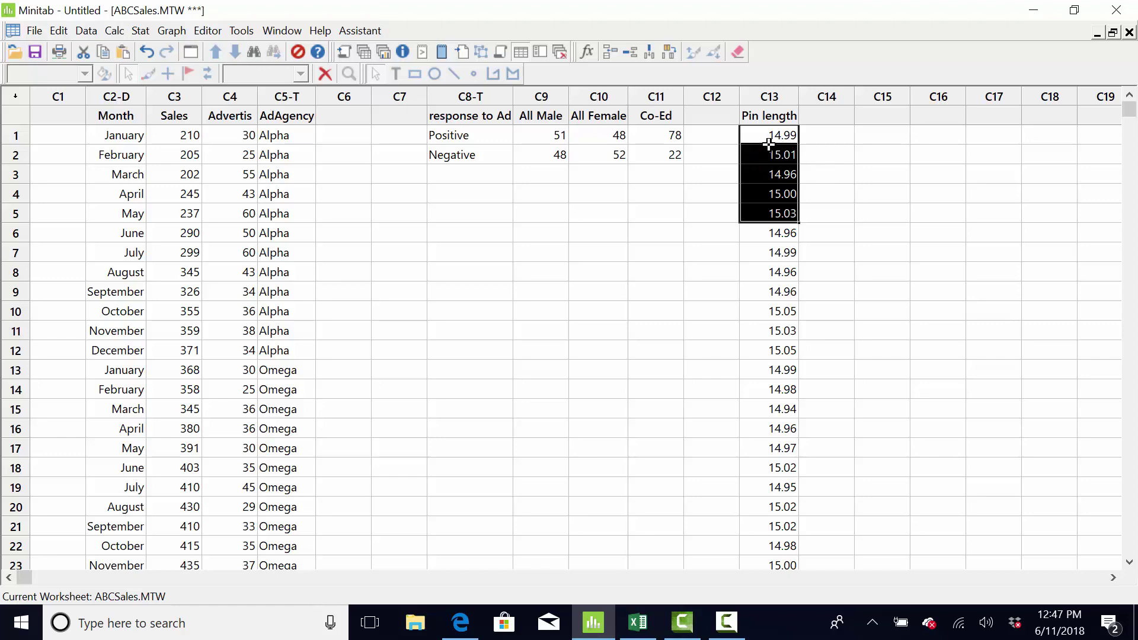
left_click(359, 30)
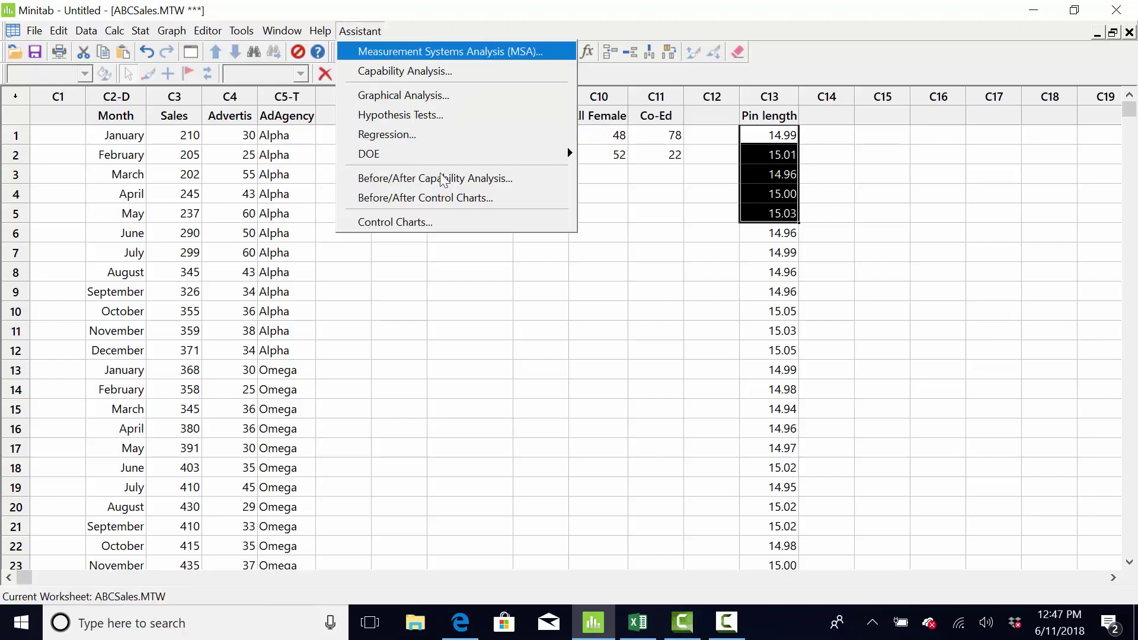
left_click(435, 222)
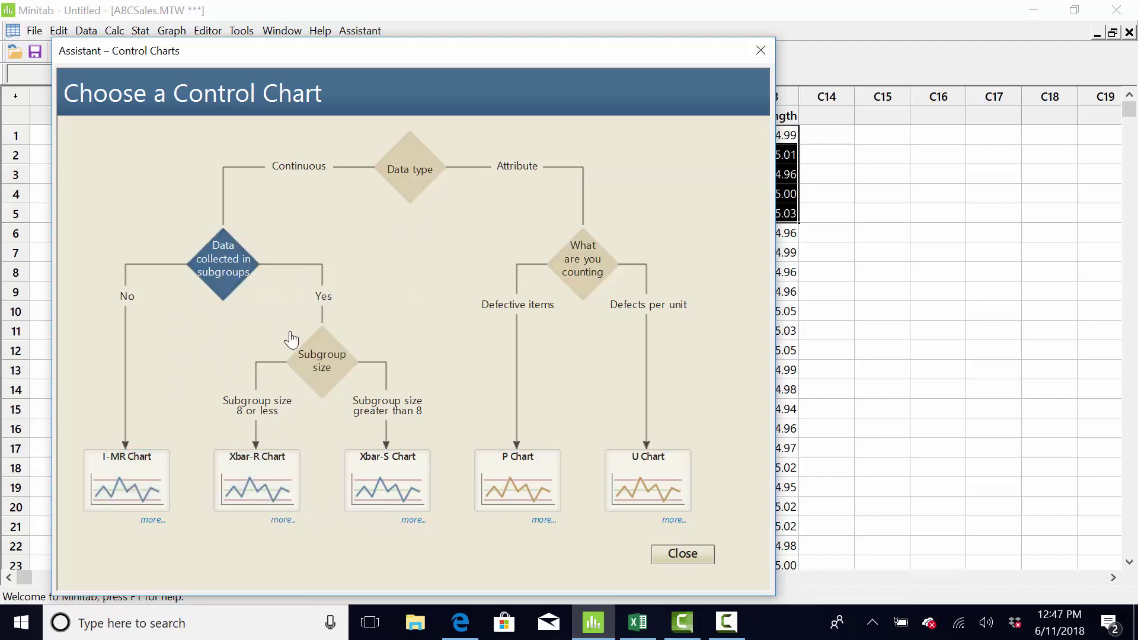
left_click(314, 368)
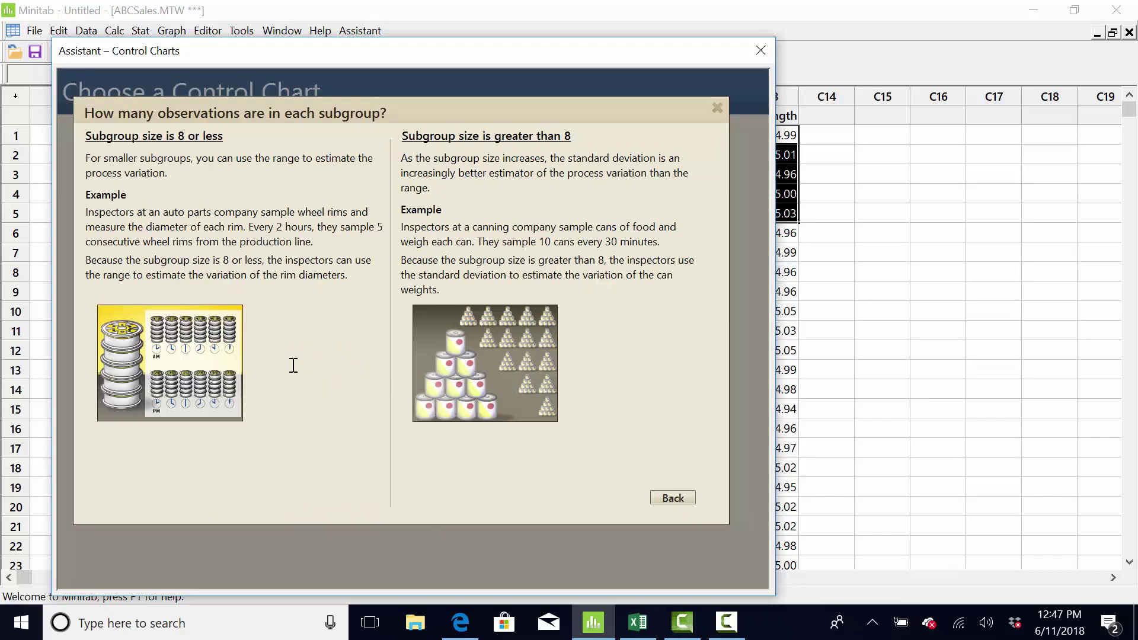
left_click(672, 501)
left_click(258, 486)
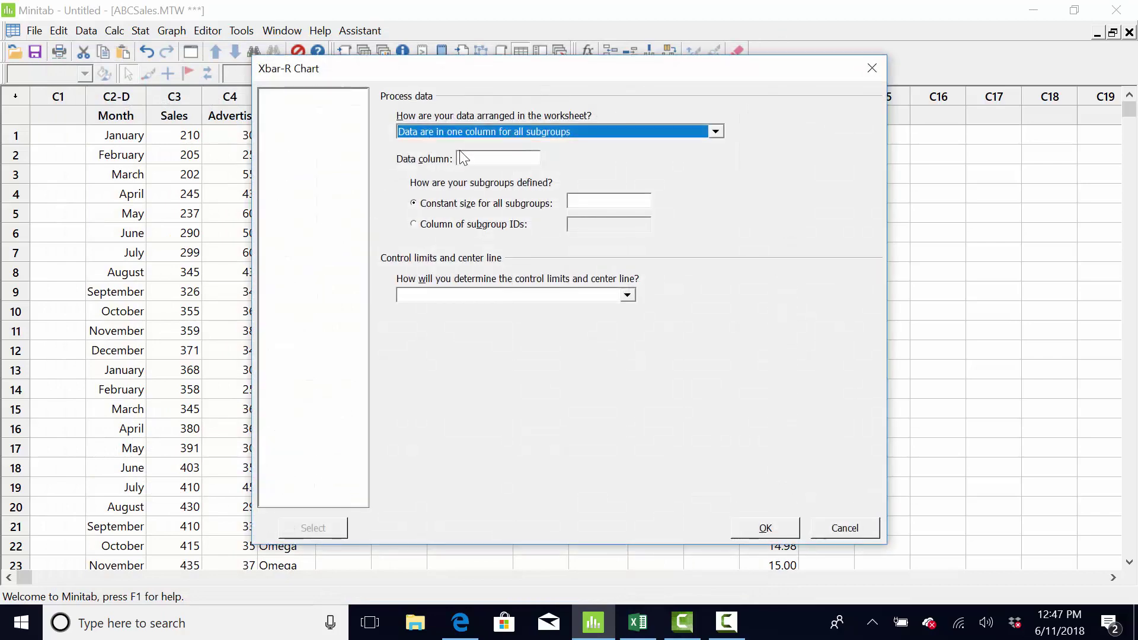
Create the Xbar-R report for Pin length with subgroup size 5 and limits estimated from the data.
left_click(466, 157)
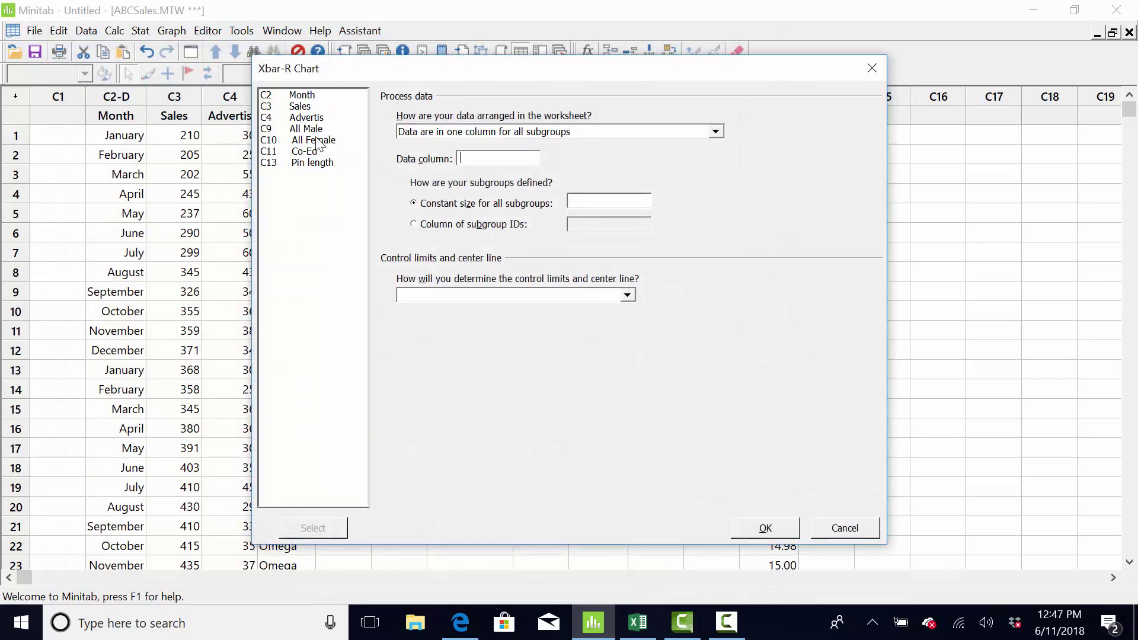
double_click(312, 163)
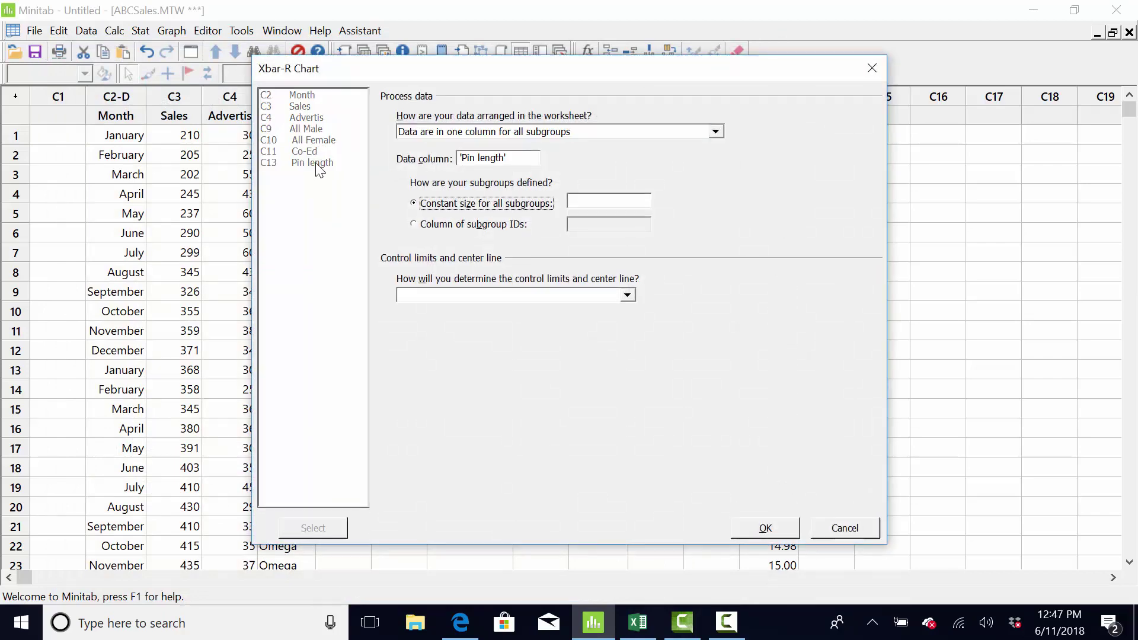
left_click(608, 201)
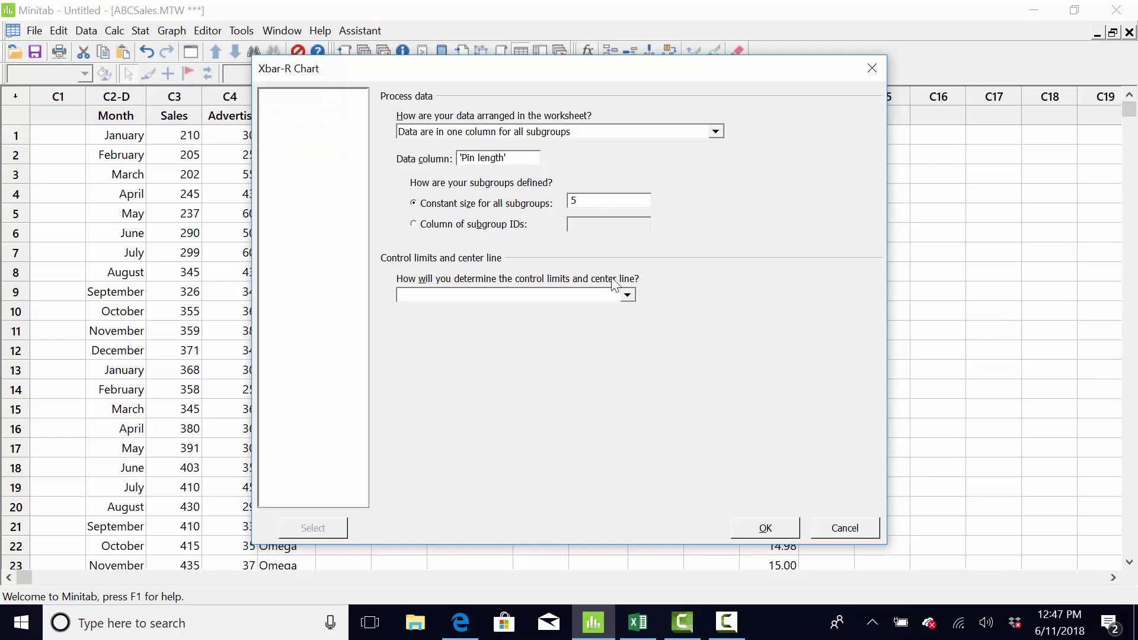
left_click(627, 296)
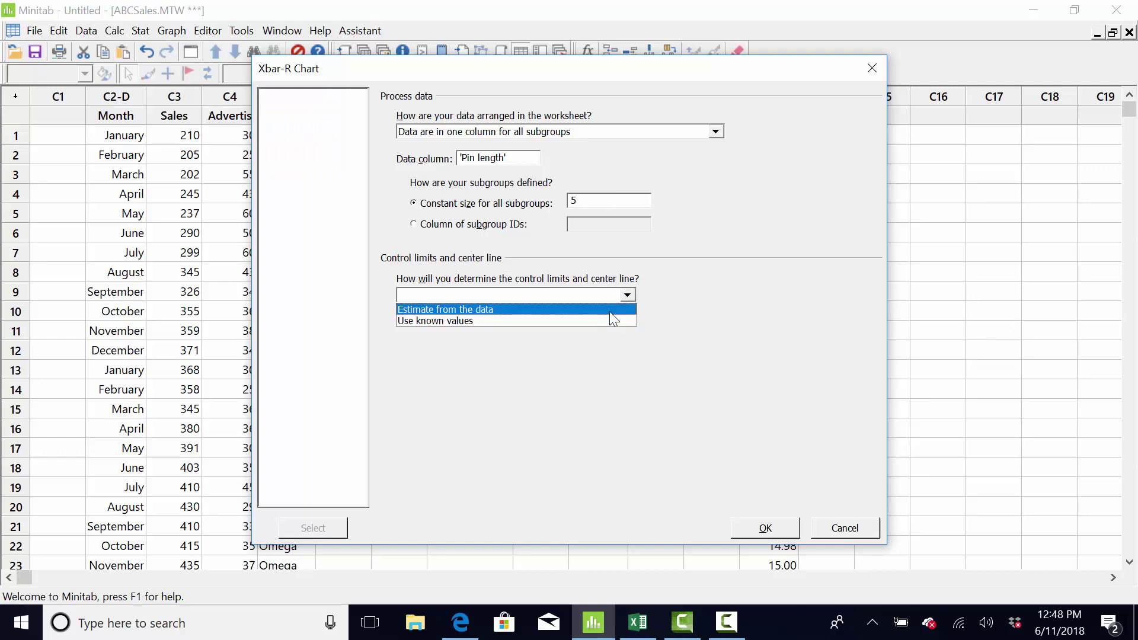
left_click(610, 311)
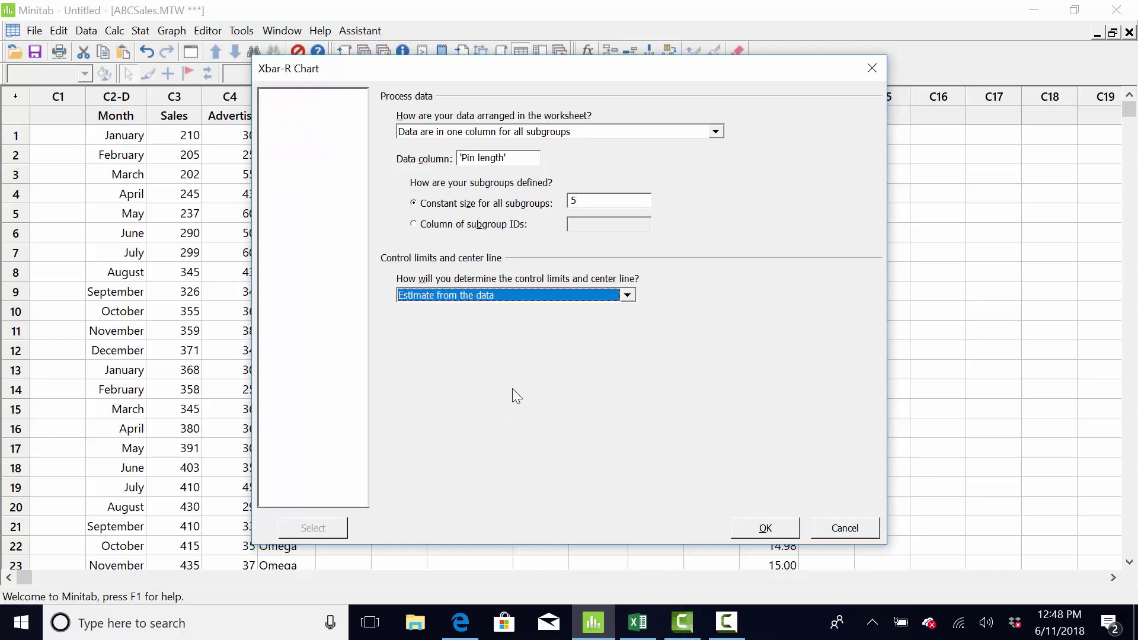
left_click(751, 527)
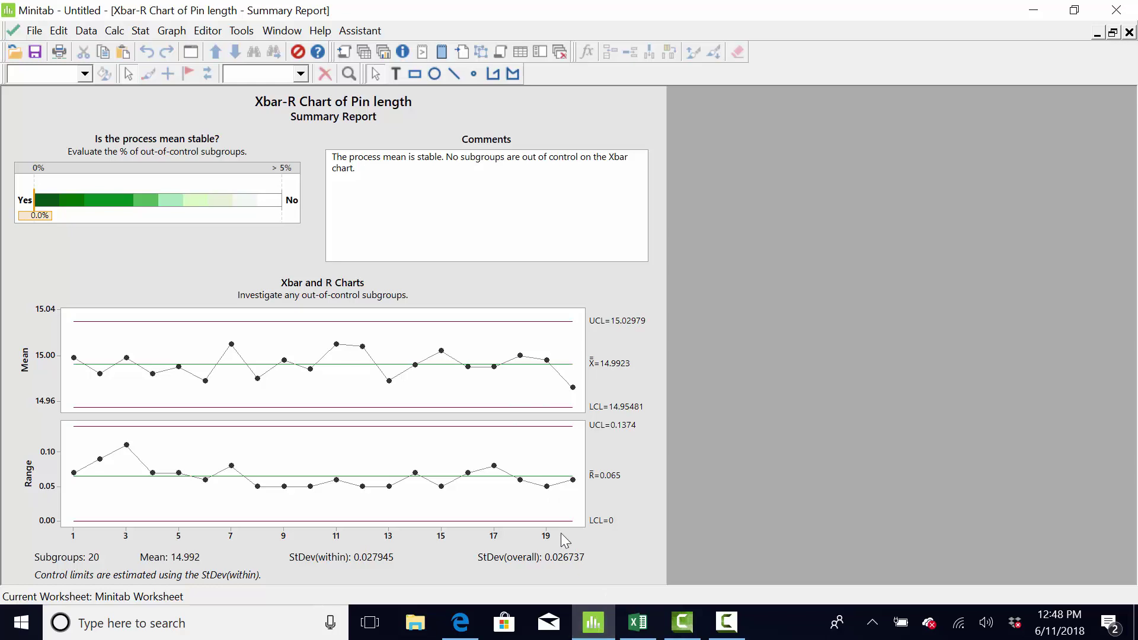
Bring Excel forward on the Six Sigma Tool Chart sheet and scroll through its analysis grid.
left_click(634, 619)
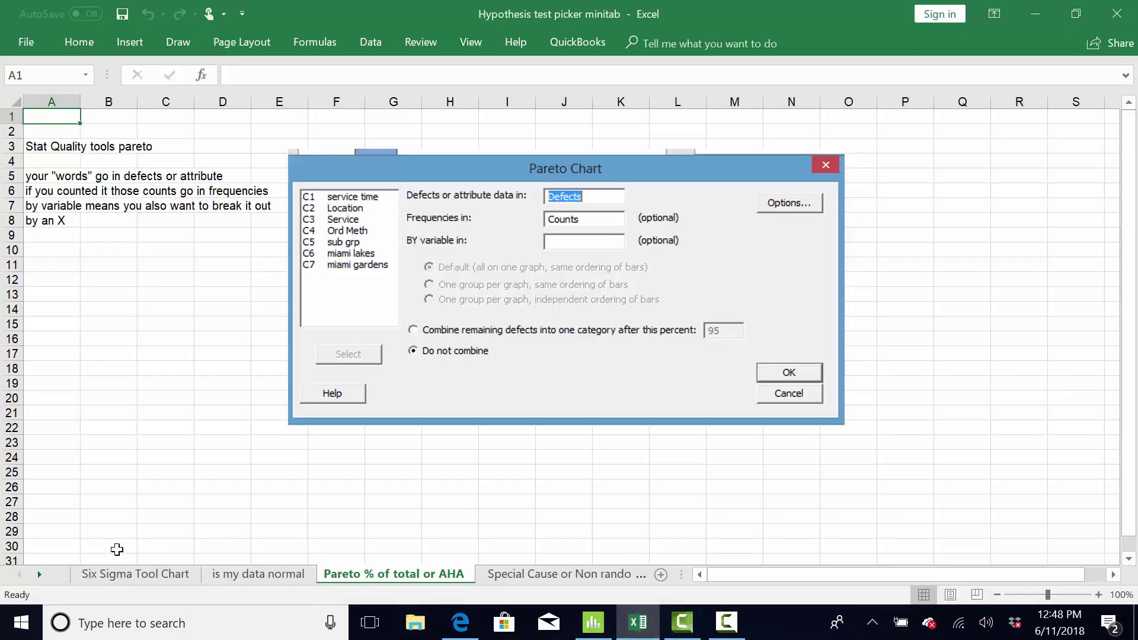
left_click(106, 575)
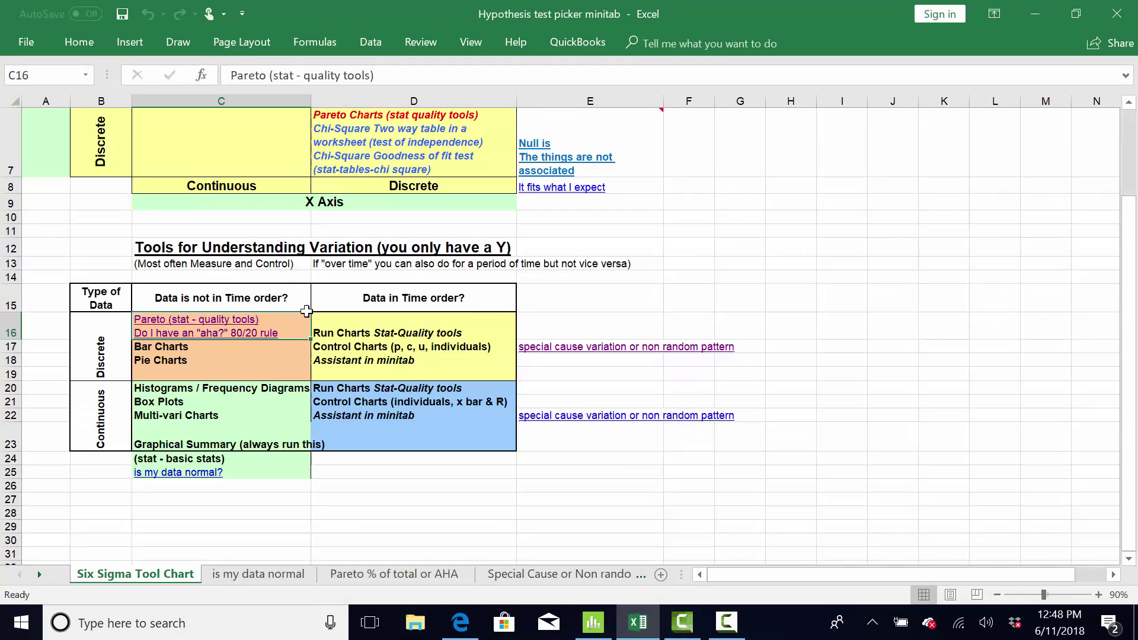
scroll(322, 393, "up", 2)
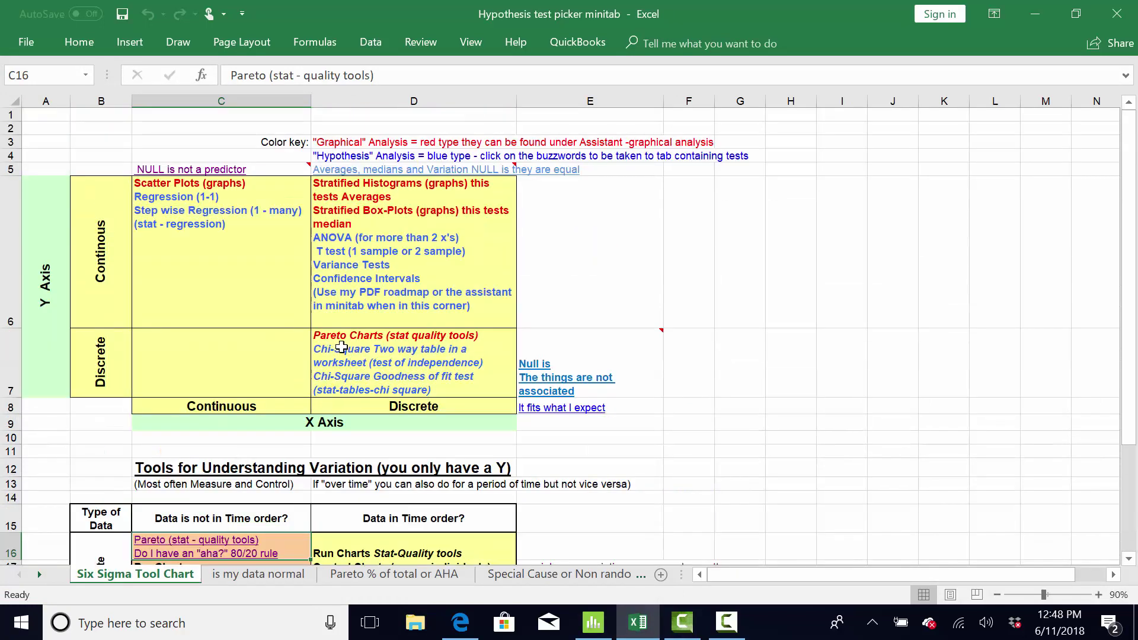
scroll(507, 393, "down", 1)
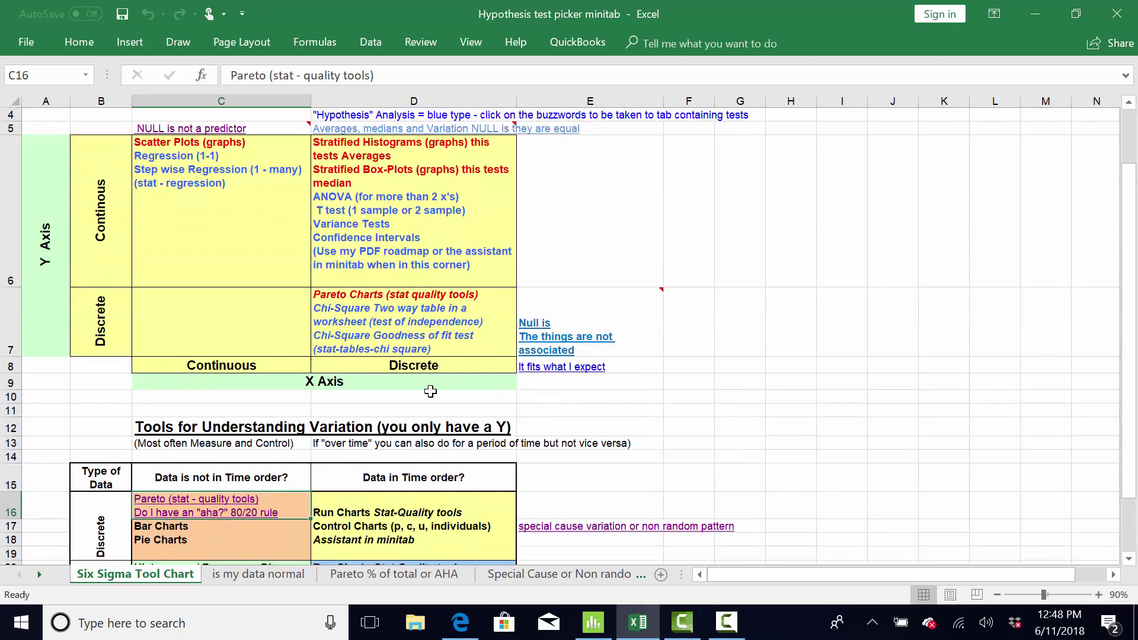